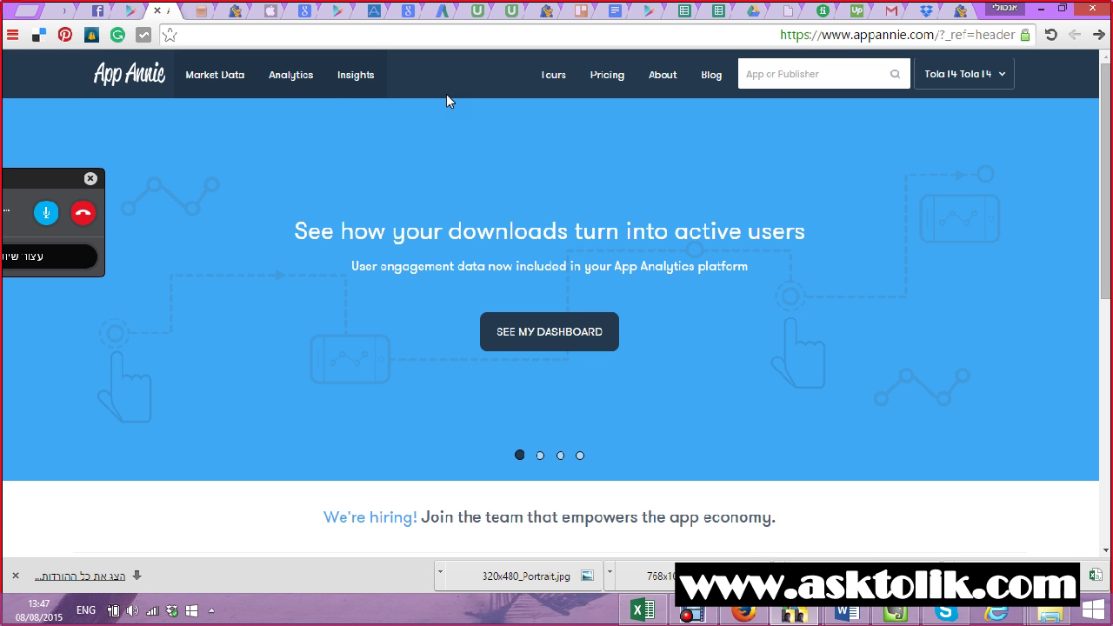
Step: Show the Apple - Tolik account's App Analytics overview with its Aug 5, 2015 downloads chart
{"action": "left_click", "coordinate": [261, 80]}
{"action": "left_click", "coordinate": [145, 129]}
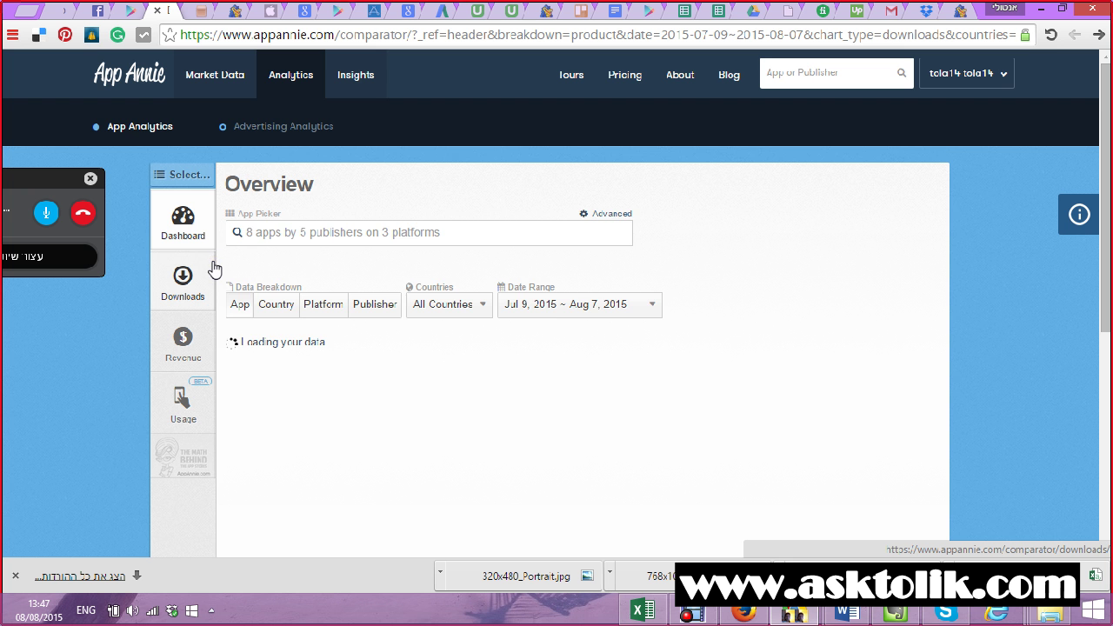
{"action": "scroll", "coordinate": [274, 259], "scroll_direction": "down", "scroll_amount": 2}
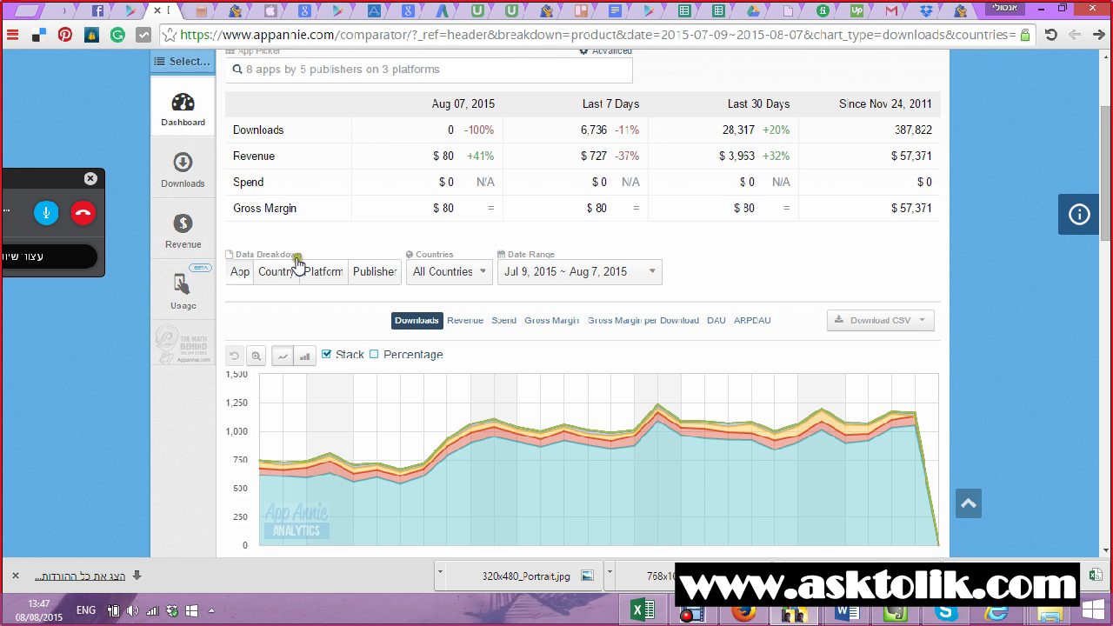
{"action": "scroll", "coordinate": [296, 262], "scroll_direction": "up", "scroll_amount": 3}
{"action": "left_click", "coordinate": [179, 175]}
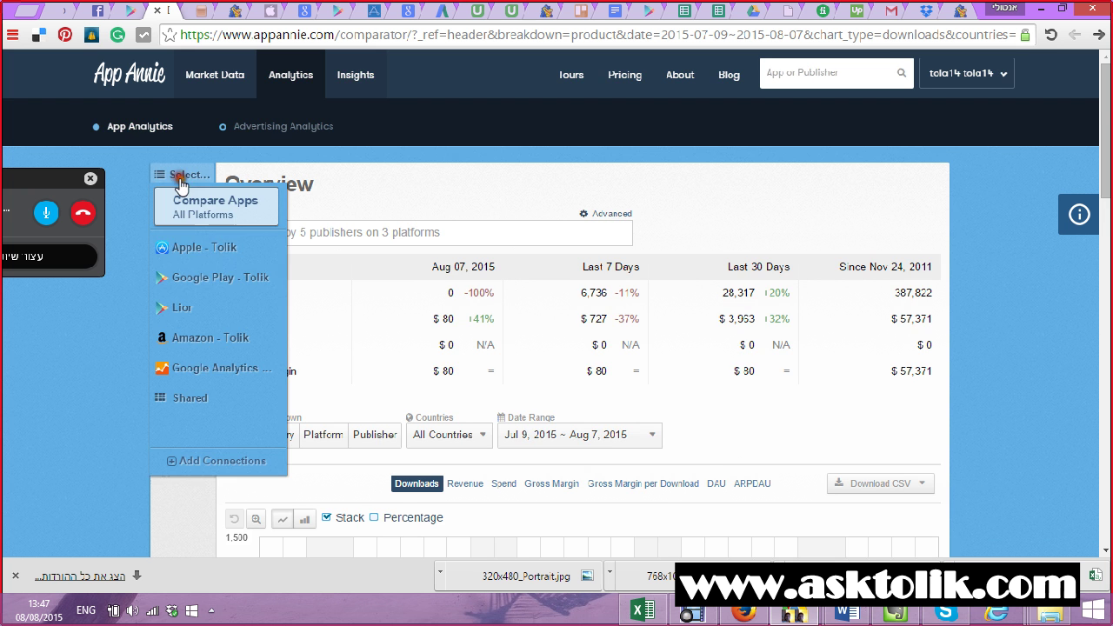
{"action": "left_click", "coordinate": [193, 248]}
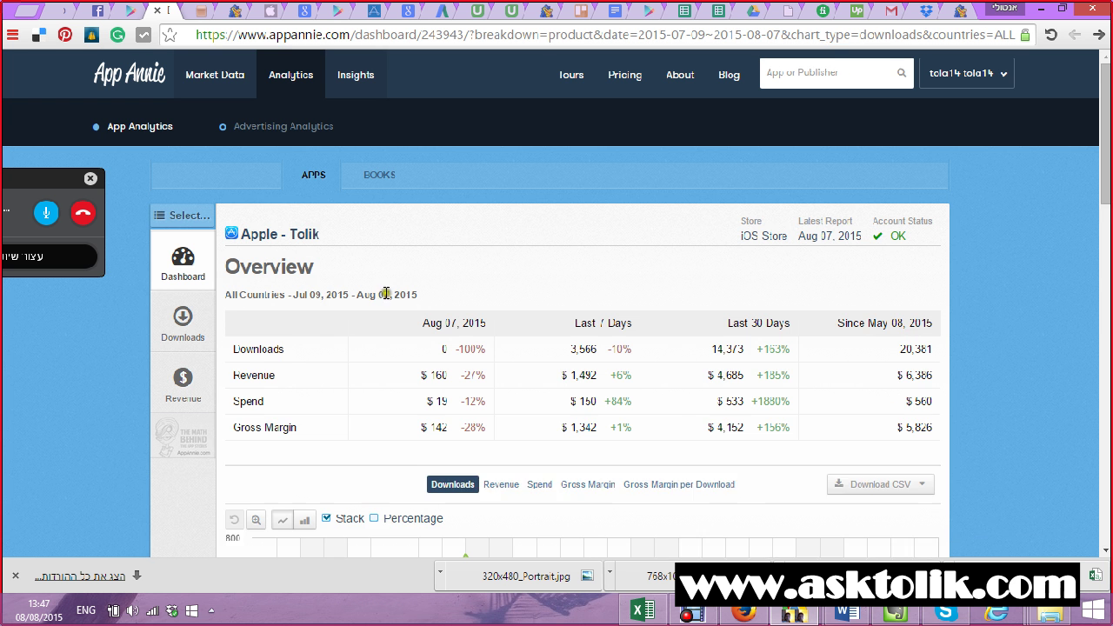
{"action": "scroll", "coordinate": [392, 296], "scroll_direction": "down", "scroll_amount": 4}
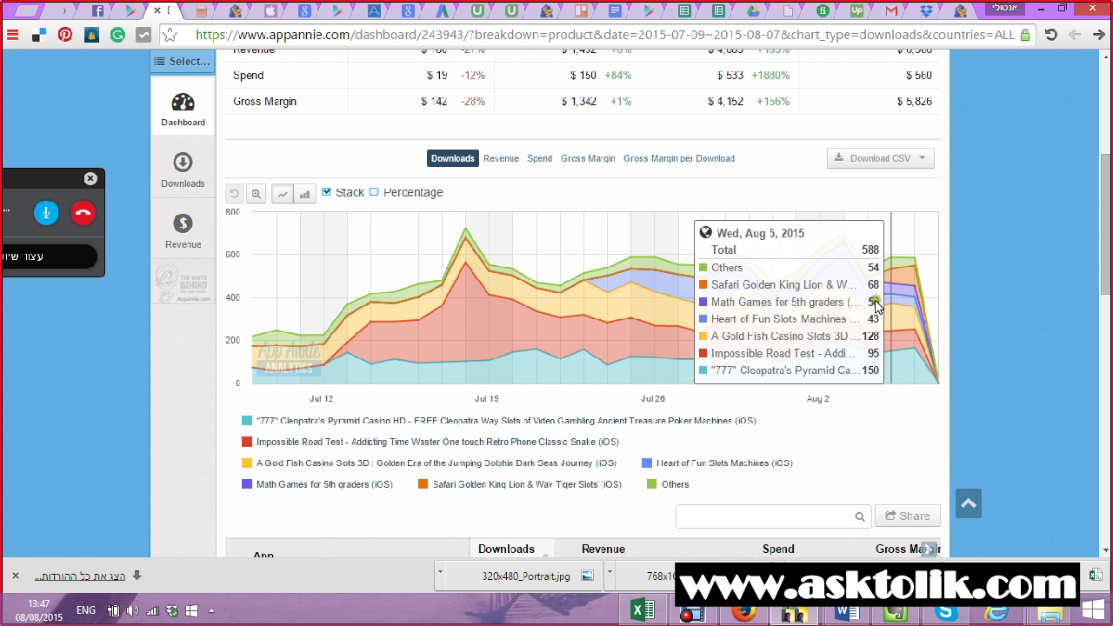
Step: Open the Apple account's revenue view with the chart set to sales revenue
{"action": "left_click", "coordinate": [166, 218]}
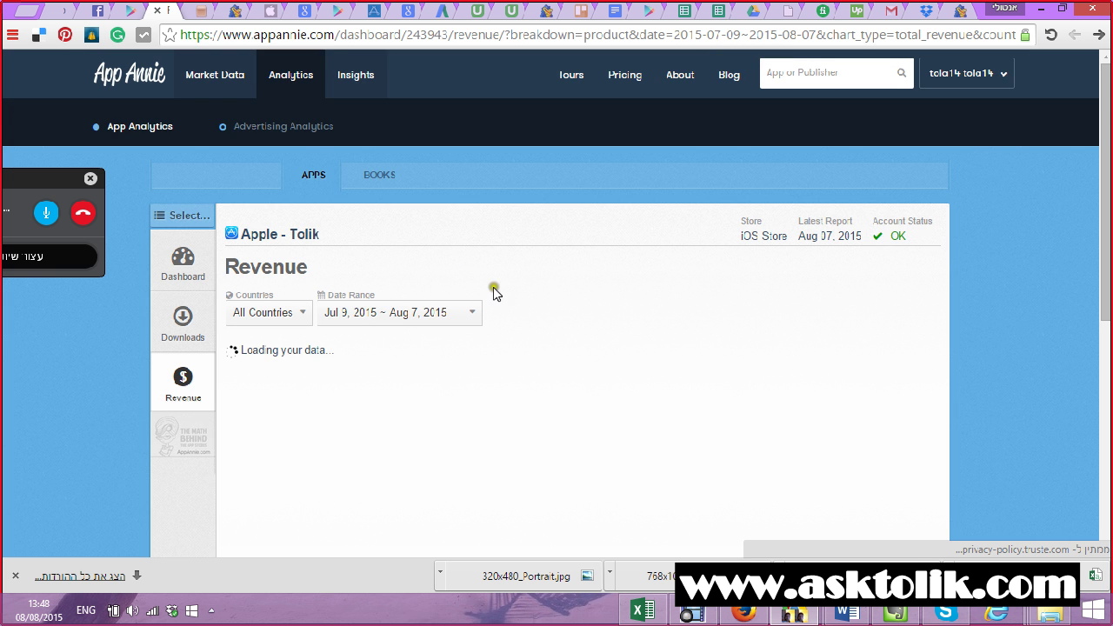
{"action": "scroll", "coordinate": [493, 292], "scroll_direction": "down", "scroll_amount": 1}
{"action": "scroll", "coordinate": [633, 293], "scroll_direction": "down", "scroll_amount": 1}
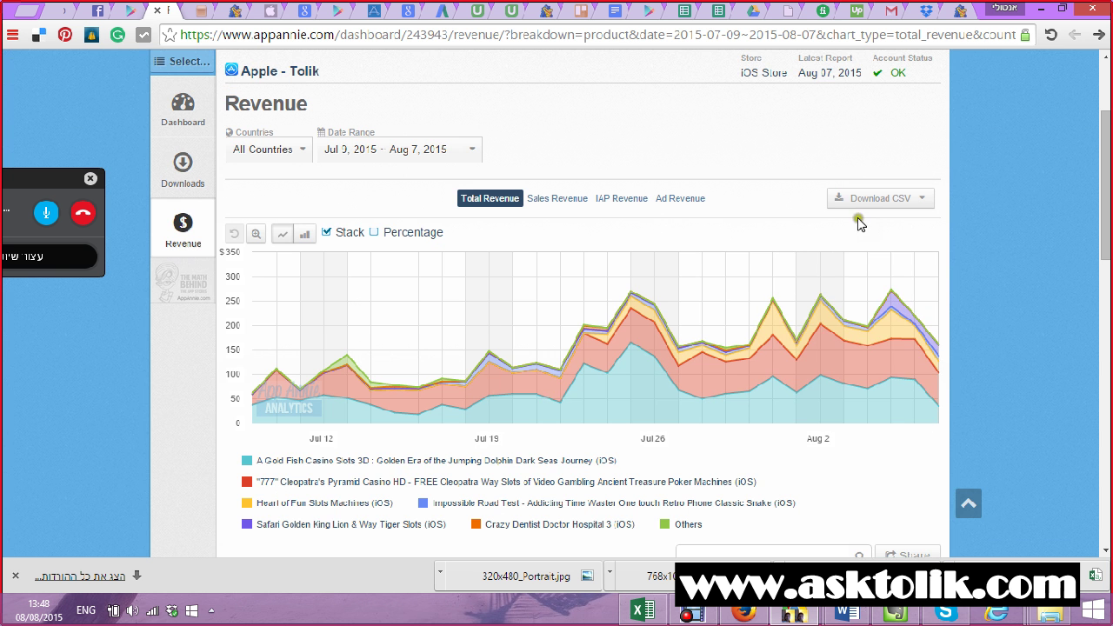
{"action": "left_click", "coordinate": [534, 199]}
{"action": "scroll", "coordinate": [517, 209], "scroll_direction": "down", "scroll_amount": 3}
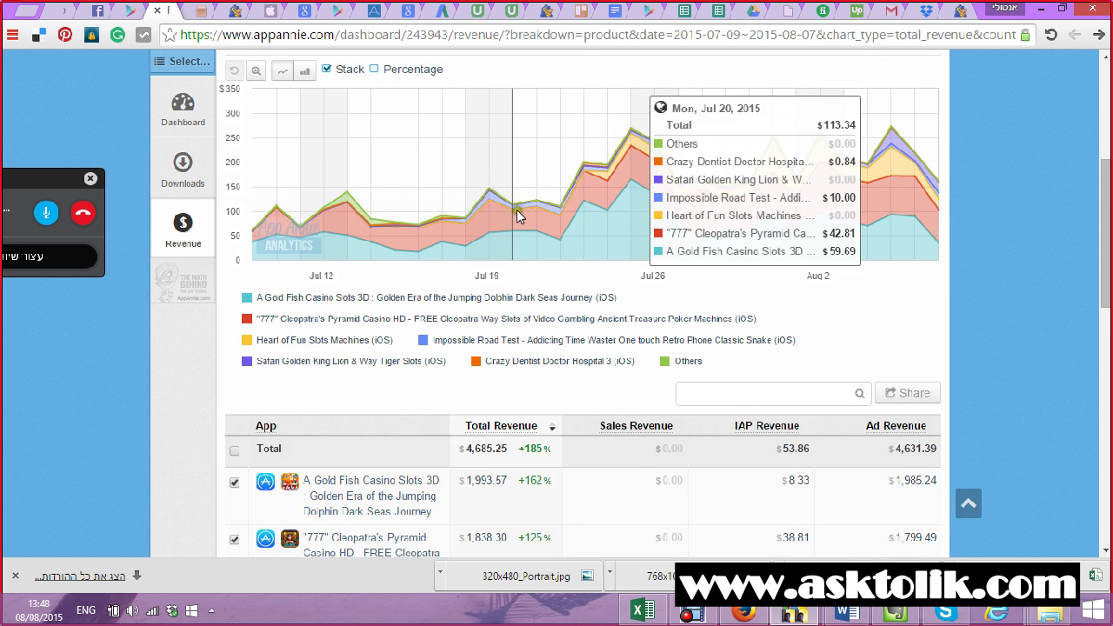
{"action": "scroll", "coordinate": [435, 287], "scroll_direction": "down", "scroll_amount": 1}
Step: Show Gold Fish Casino Slots 3D's revenue by country, comparing IAP and total revenue
{"action": "left_click", "coordinate": [375, 334]}
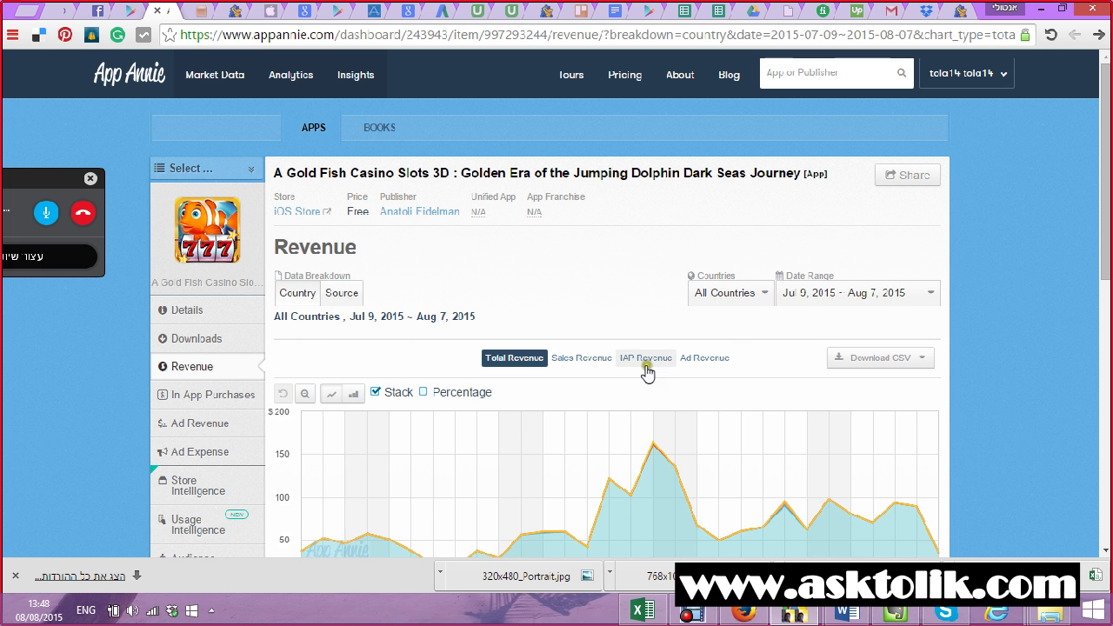
{"action": "left_click", "coordinate": [646, 370]}
{"action": "scroll", "coordinate": [681, 380], "scroll_direction": "down", "scroll_amount": 1}
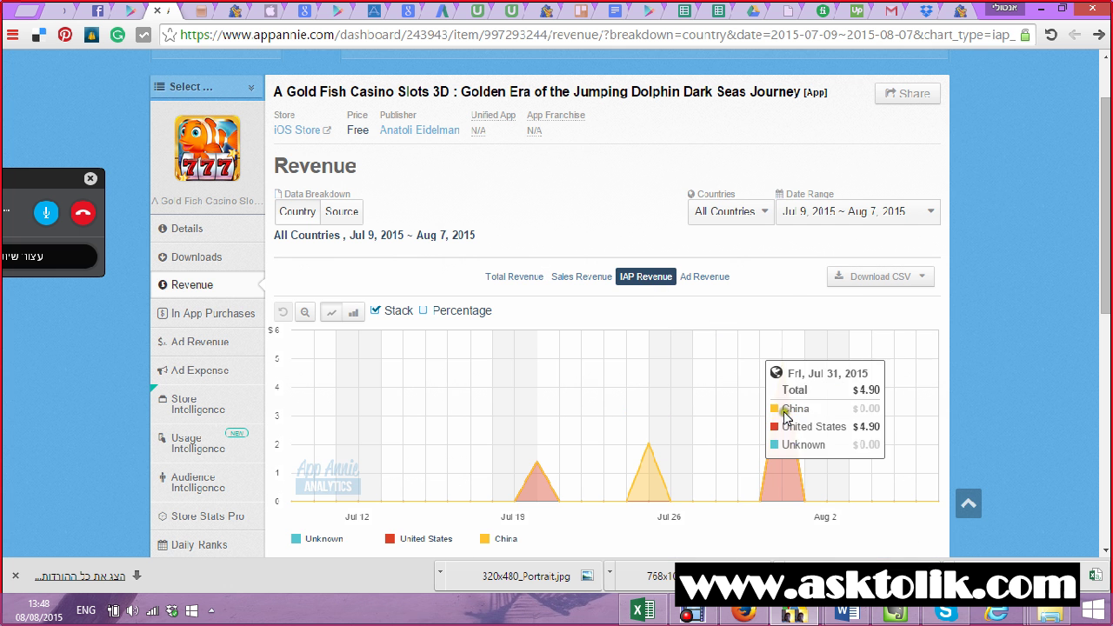
{"action": "left_click", "coordinate": [530, 280]}
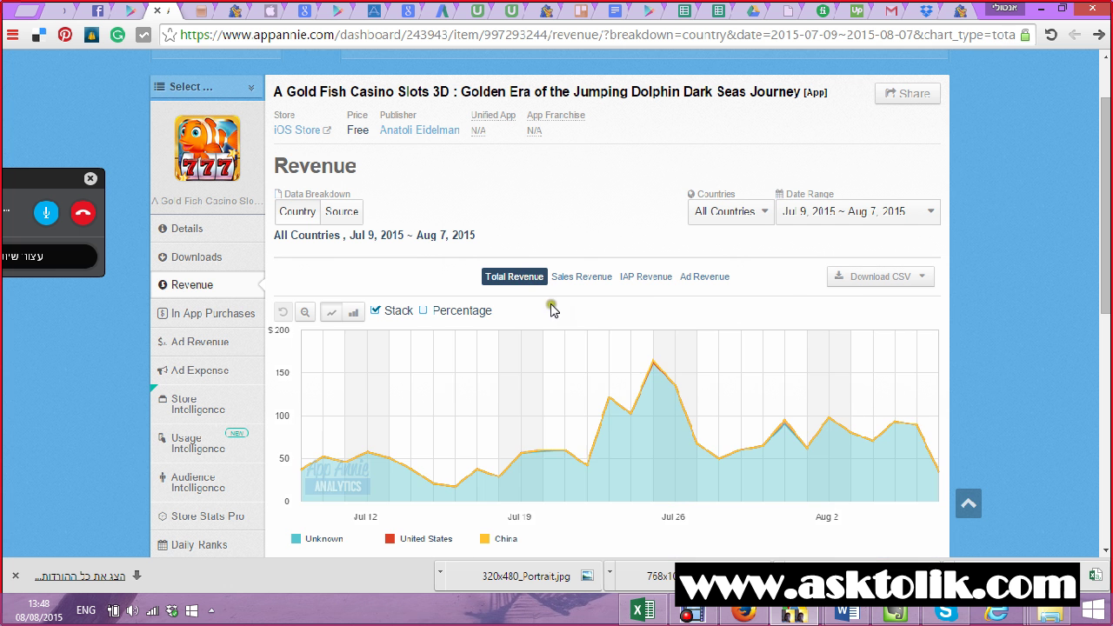
{"action": "mouse_move", "coordinate": [655, 396]}
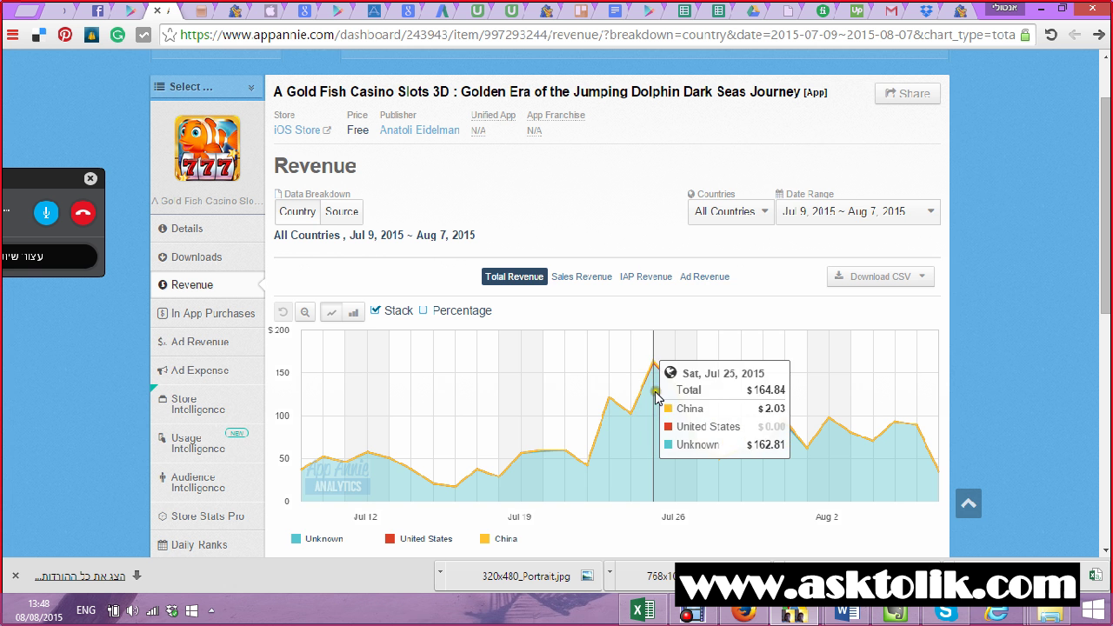
{"action": "scroll", "coordinate": [591, 354], "scroll_direction": "up", "scroll_amount": 1}
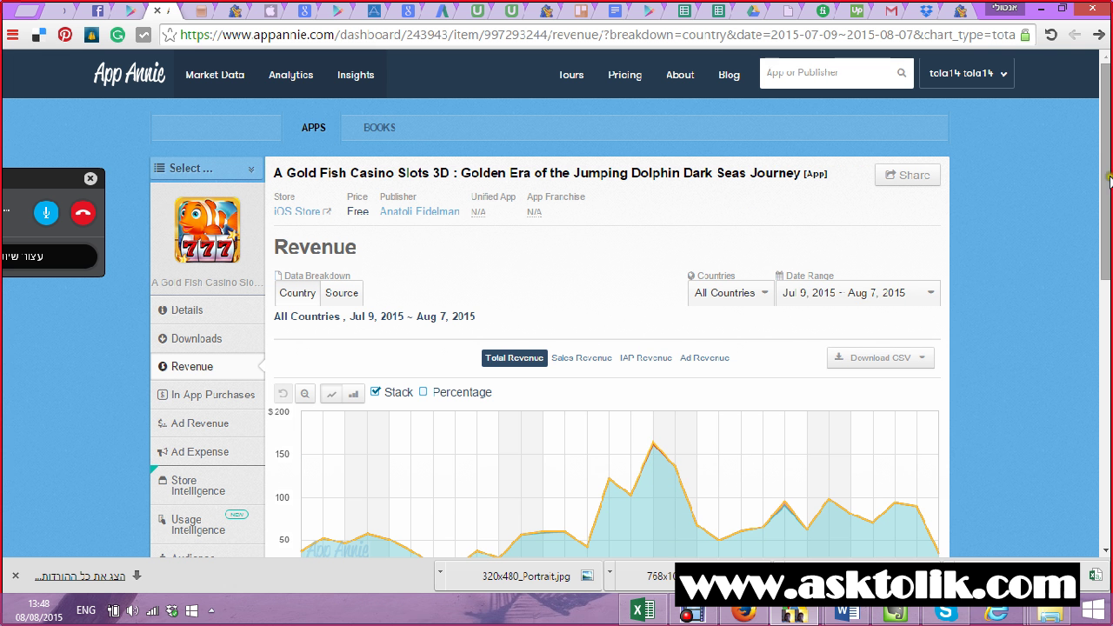
Step: Go to the account Connections page and start adding a new account
{"action": "left_click", "coordinate": [963, 83]}
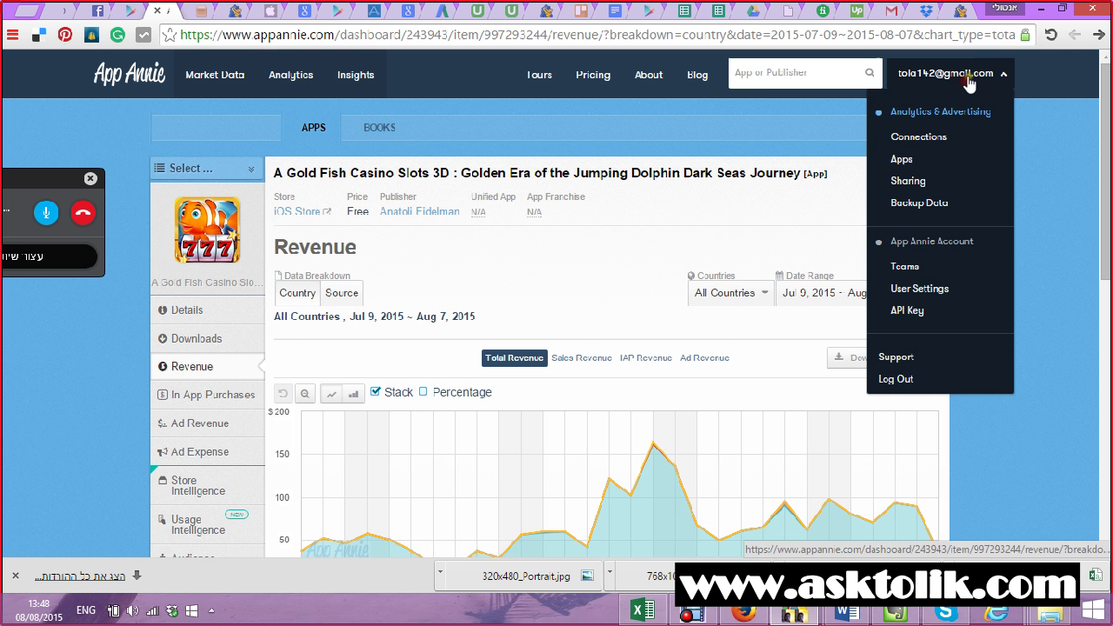
{"action": "left_click", "coordinate": [961, 141]}
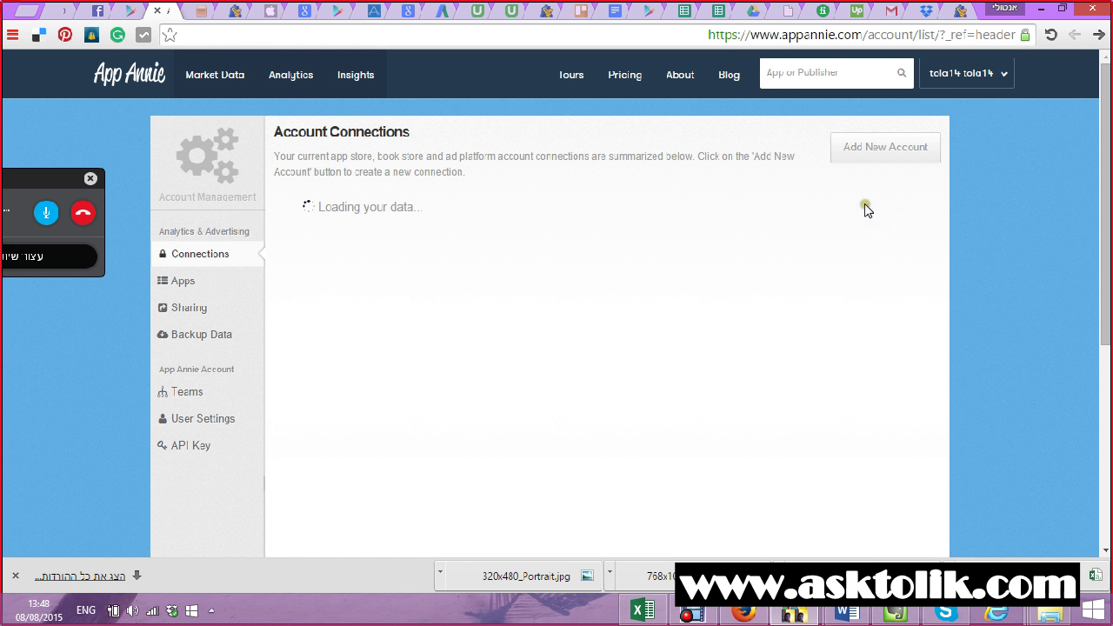
{"action": "scroll", "coordinate": [557, 269], "scroll_direction": "down", "scroll_amount": 2}
{"action": "scroll", "coordinate": [557, 269], "scroll_direction": "up", "scroll_amount": 2}
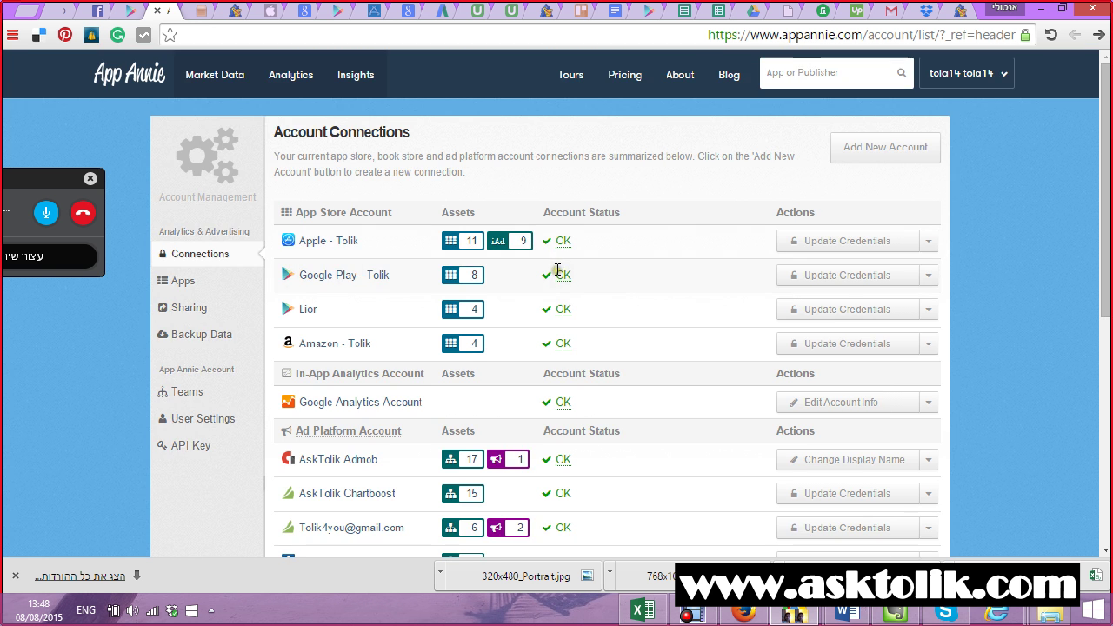
{"action": "left_click", "coordinate": [879, 155]}
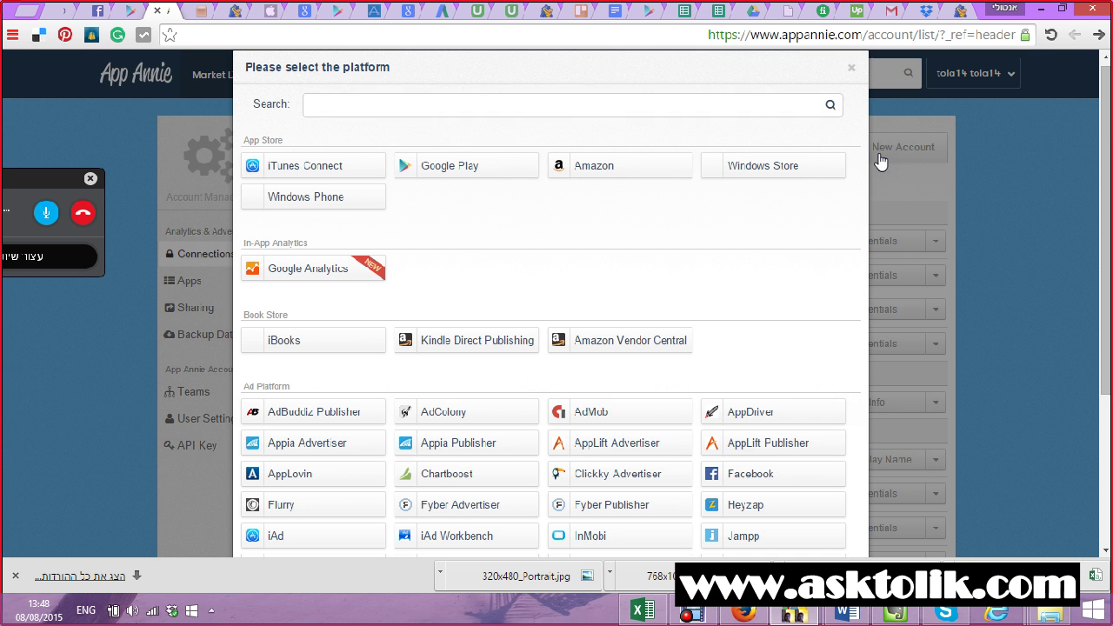
Step: Choose Chartboost as the ad platform, getting its prefilled form, then open a new tab
{"action": "scroll", "coordinate": [428, 307], "scroll_direction": "down", "scroll_amount": 3}
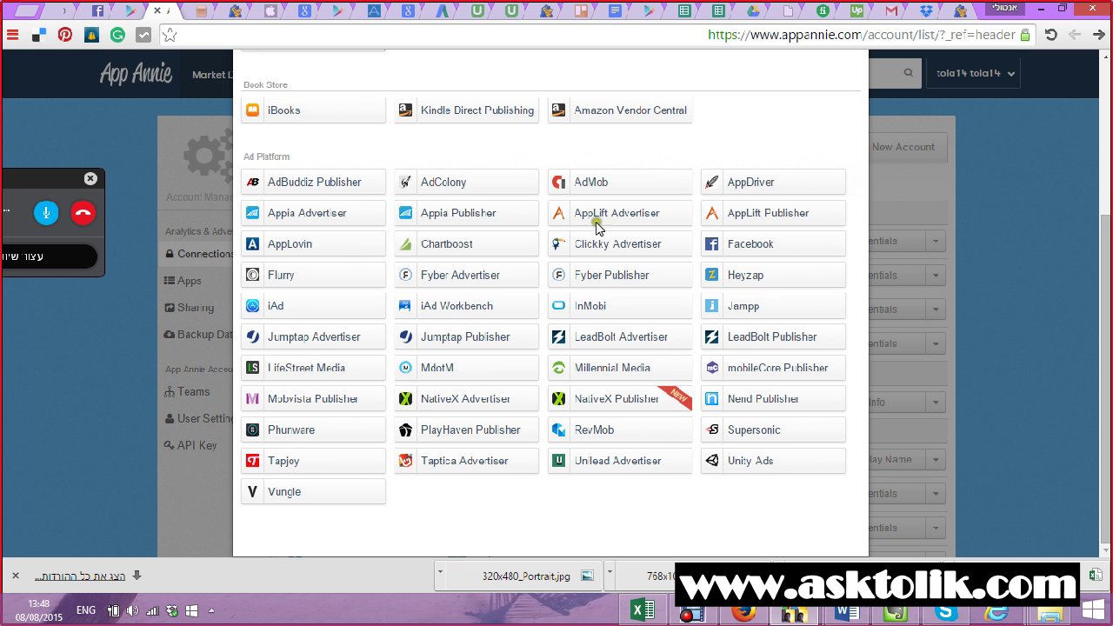
{"action": "scroll", "coordinate": [660, 252], "scroll_direction": "up", "scroll_amount": 2}
{"action": "scroll", "coordinate": [626, 278], "scroll_direction": "up", "scroll_amount": 1}
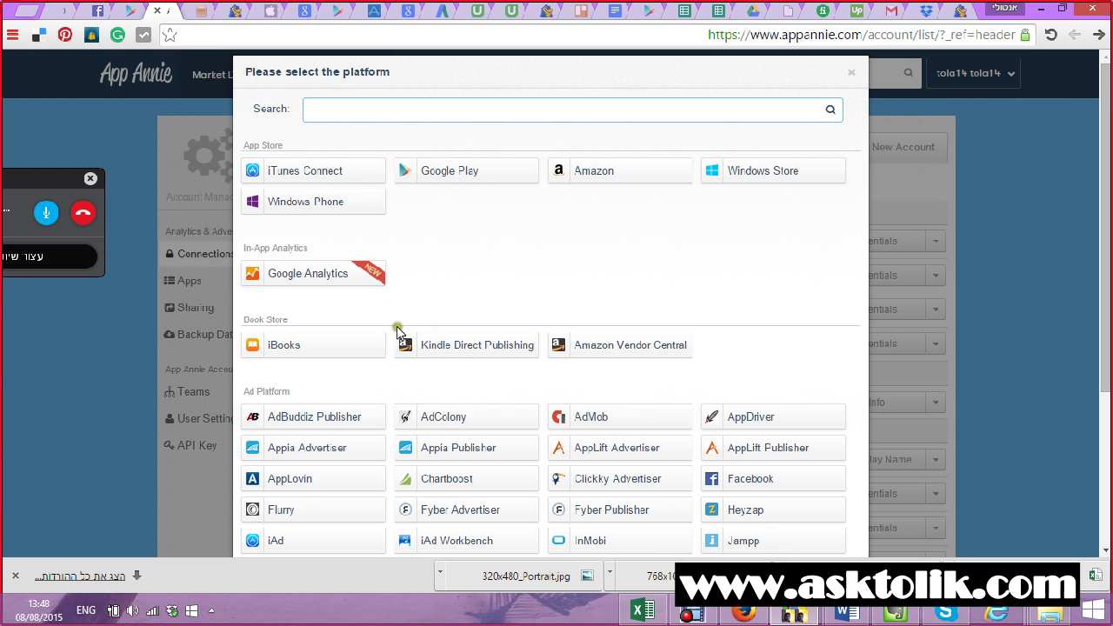
{"action": "scroll", "coordinate": [385, 302], "scroll_direction": "down", "scroll_amount": 1}
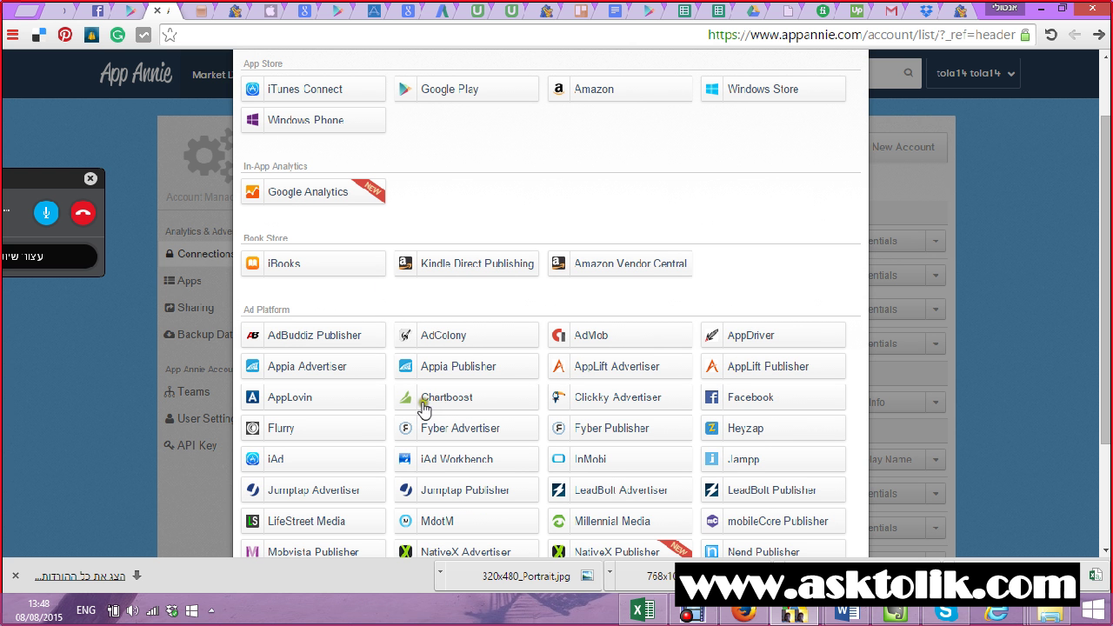
{"action": "left_click", "coordinate": [447, 403]}
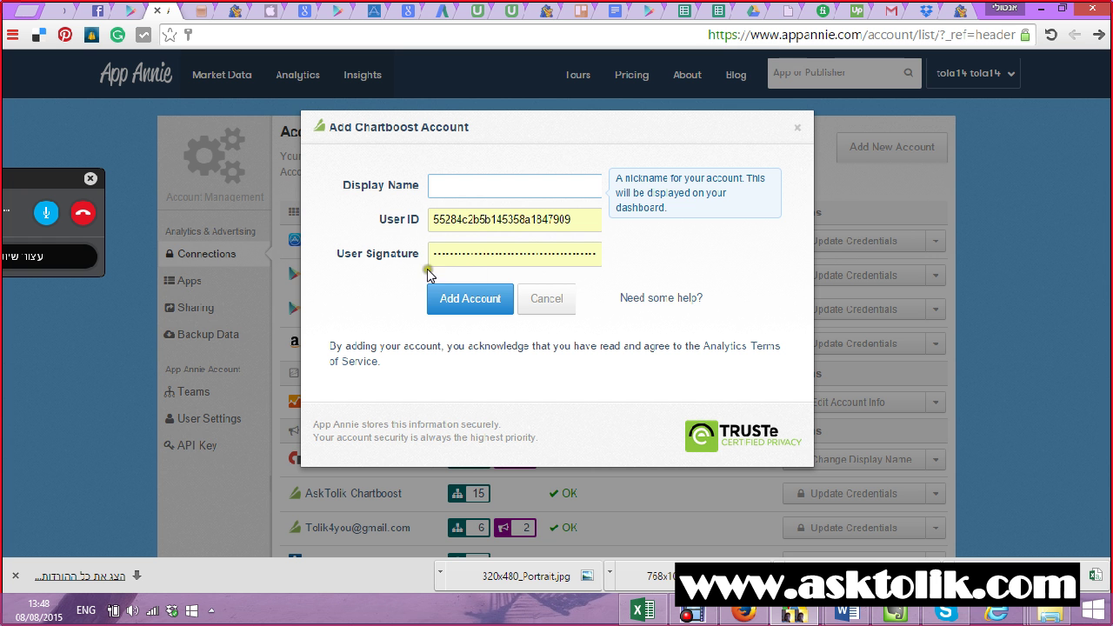
{"action": "left_click", "coordinate": [26, 12]}
Step: From the bookmarks, open the Chartboost dashboard and, in another tab, the AppLovin login page
{"action": "left_click", "coordinate": [48, 61]}
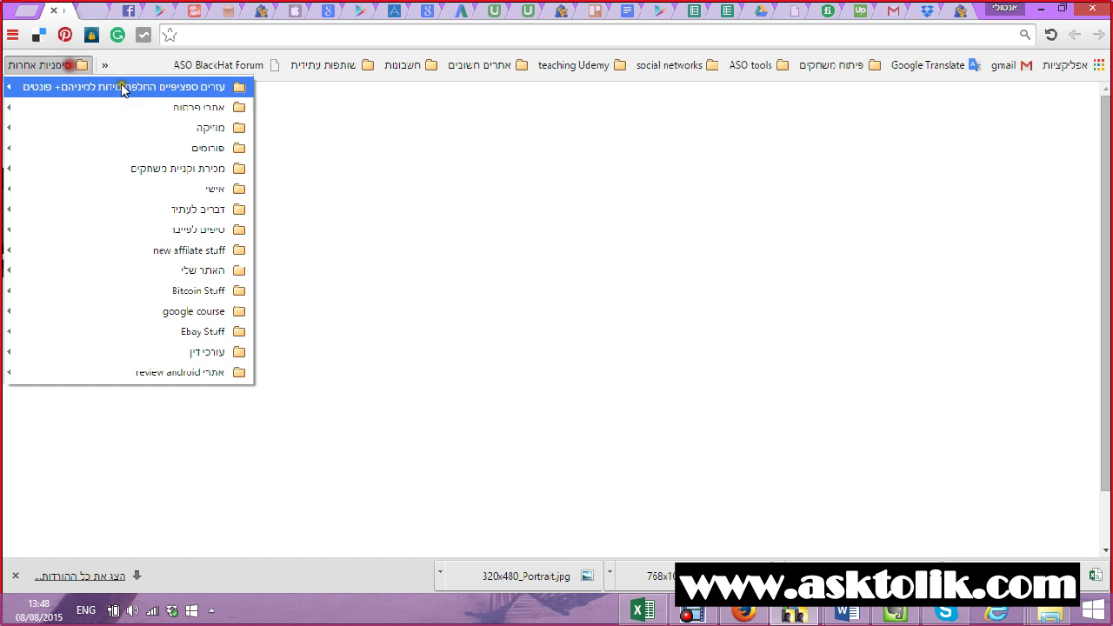
{"action": "left_click", "coordinate": [349, 78]}
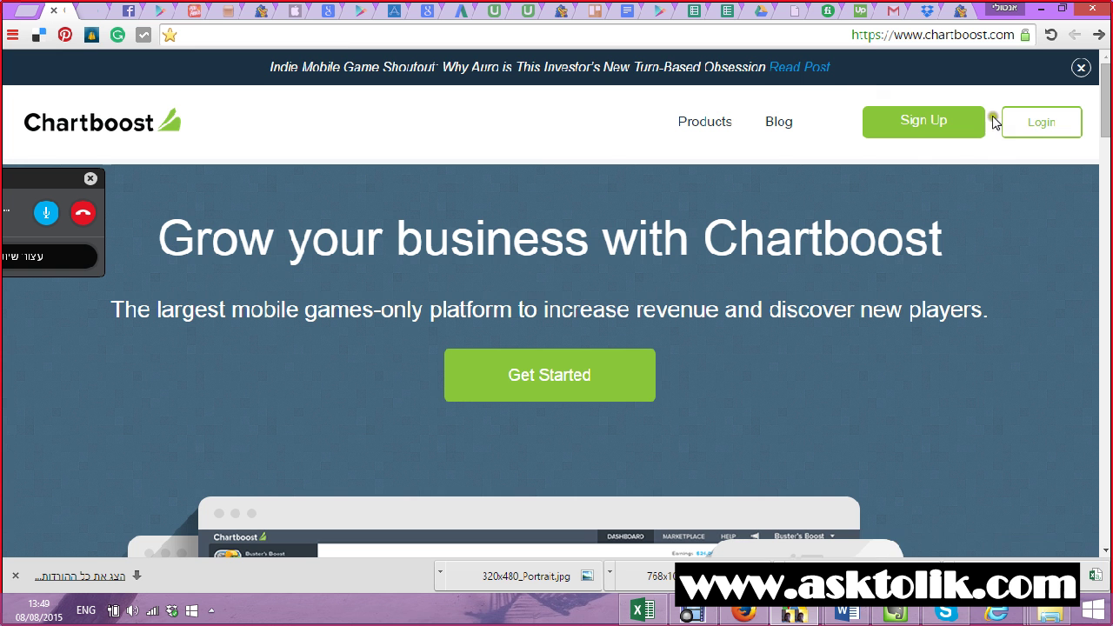
{"action": "left_click", "coordinate": [1039, 131]}
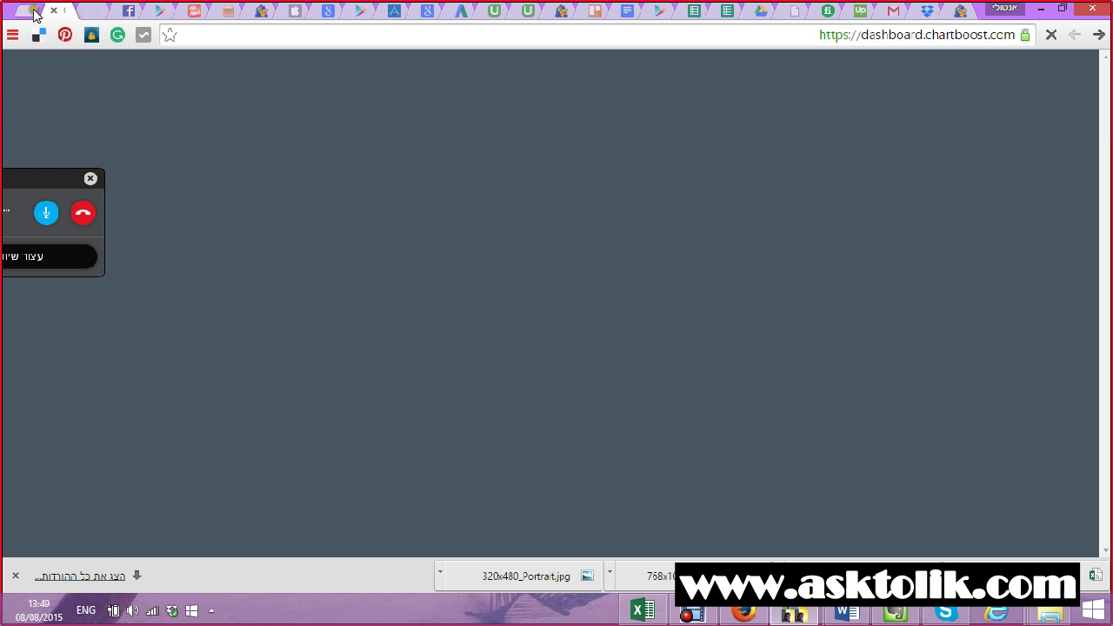
{"action": "left_click", "coordinate": [33, 11]}
{"action": "left_click", "coordinate": [44, 64]}
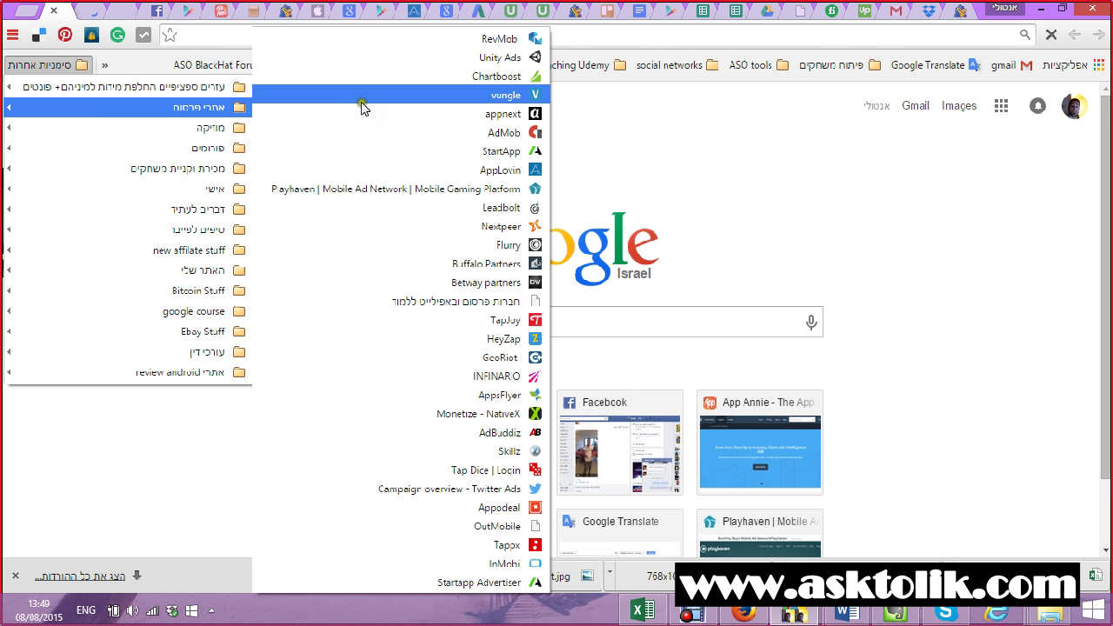
{"action": "left_click", "coordinate": [373, 171]}
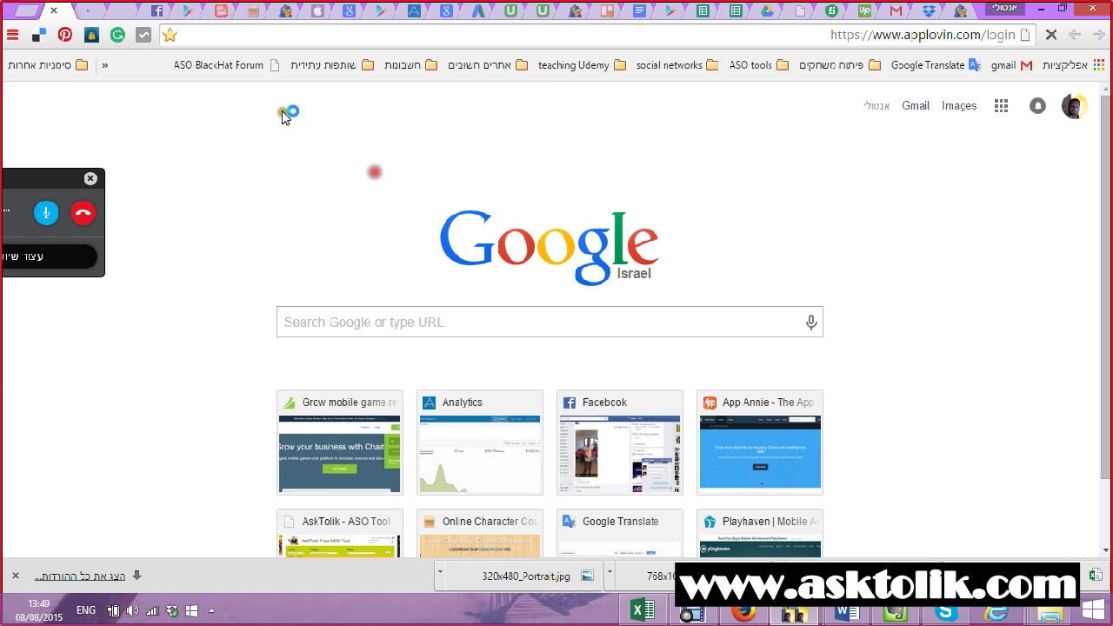
Step: Log out of the current Chartboost publisher account and check the AppLovin analytics tab
{"action": "left_click", "coordinate": [89, 12]}
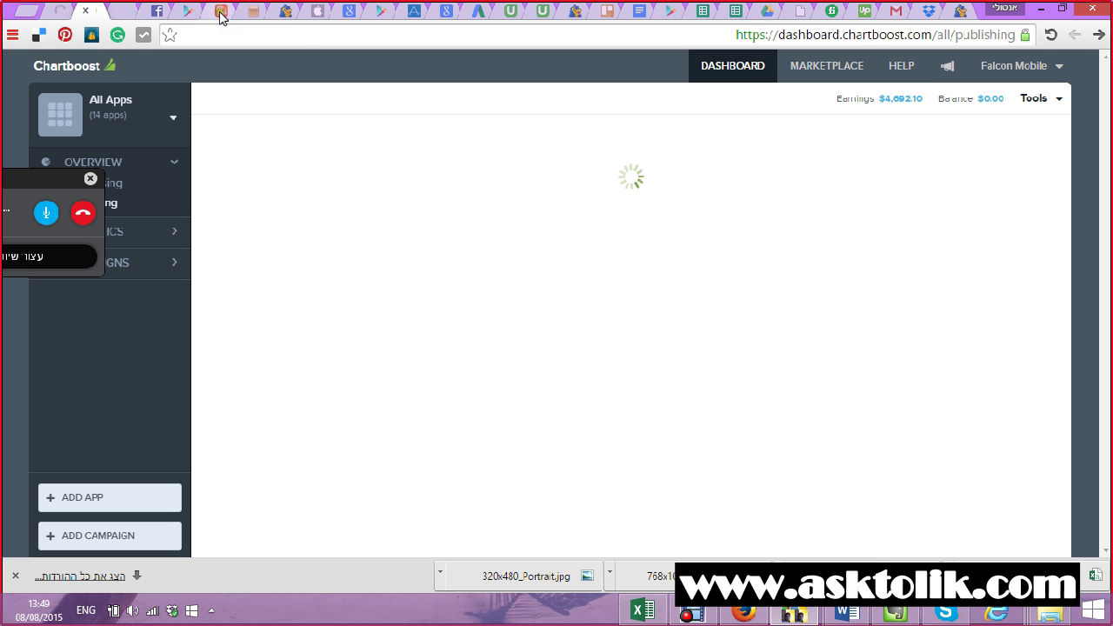
{"action": "left_click", "coordinate": [1022, 66]}
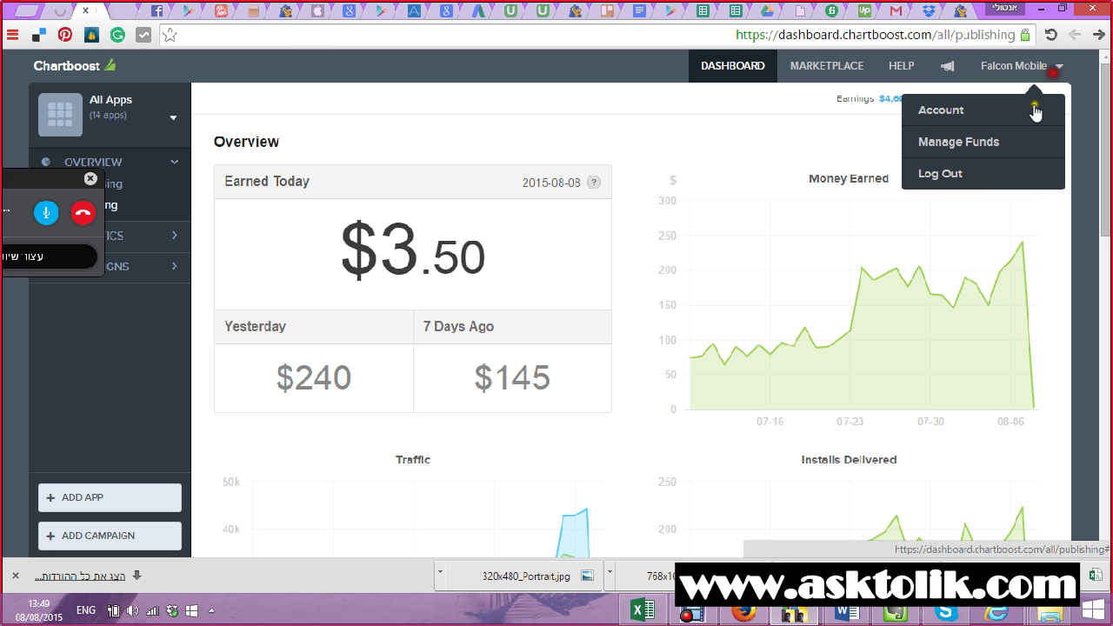
{"action": "left_click", "coordinate": [984, 175]}
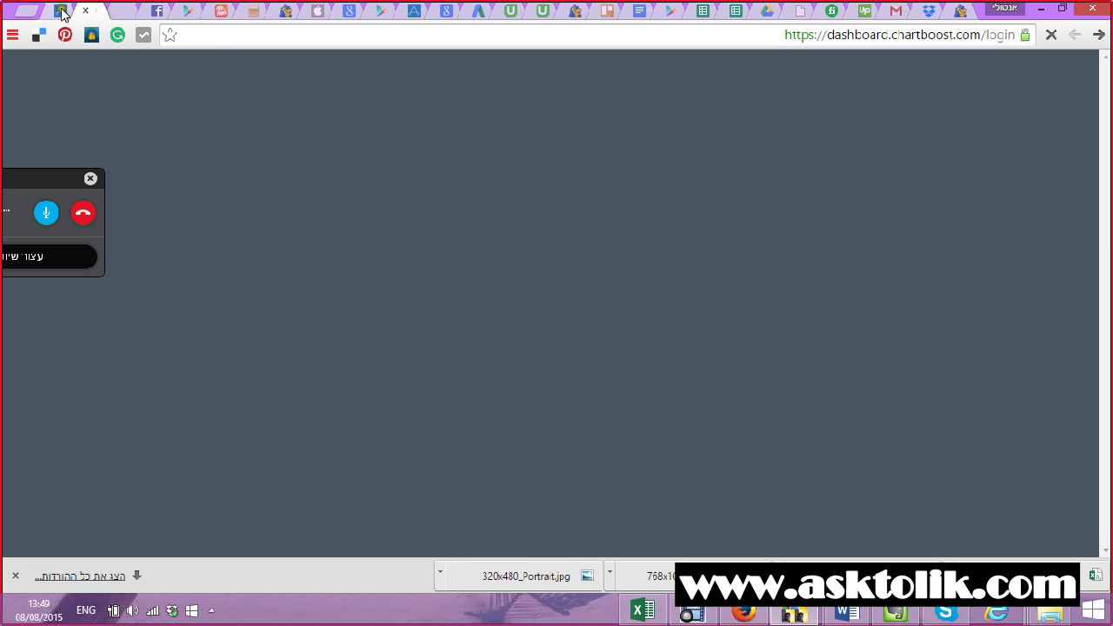
{"action": "left_click", "coordinate": [61, 12]}
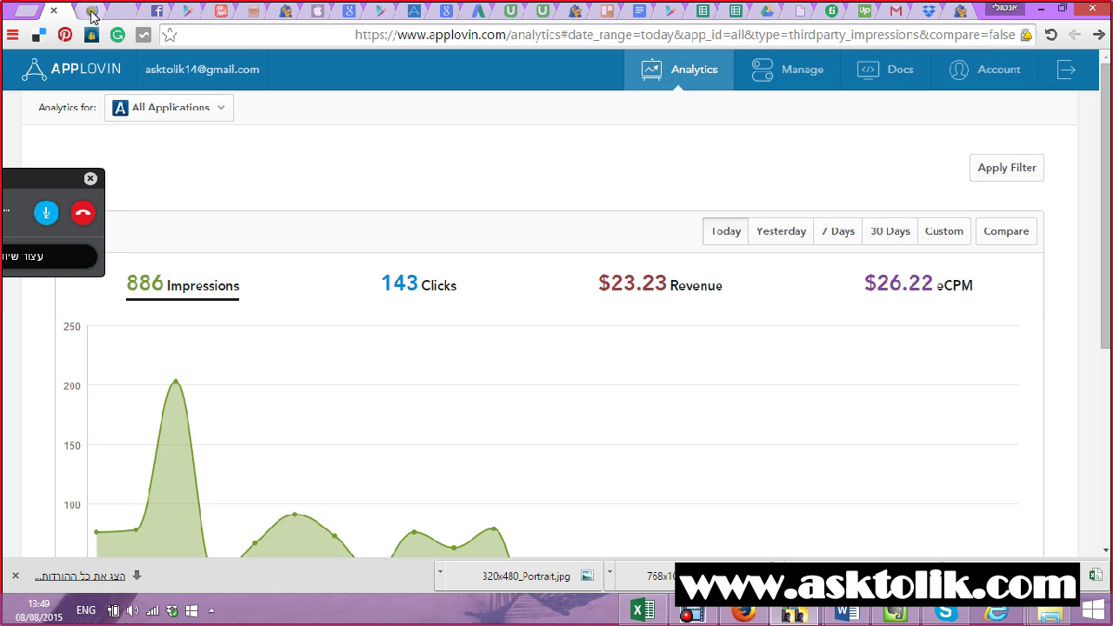
{"action": "left_click", "coordinate": [91, 10]}
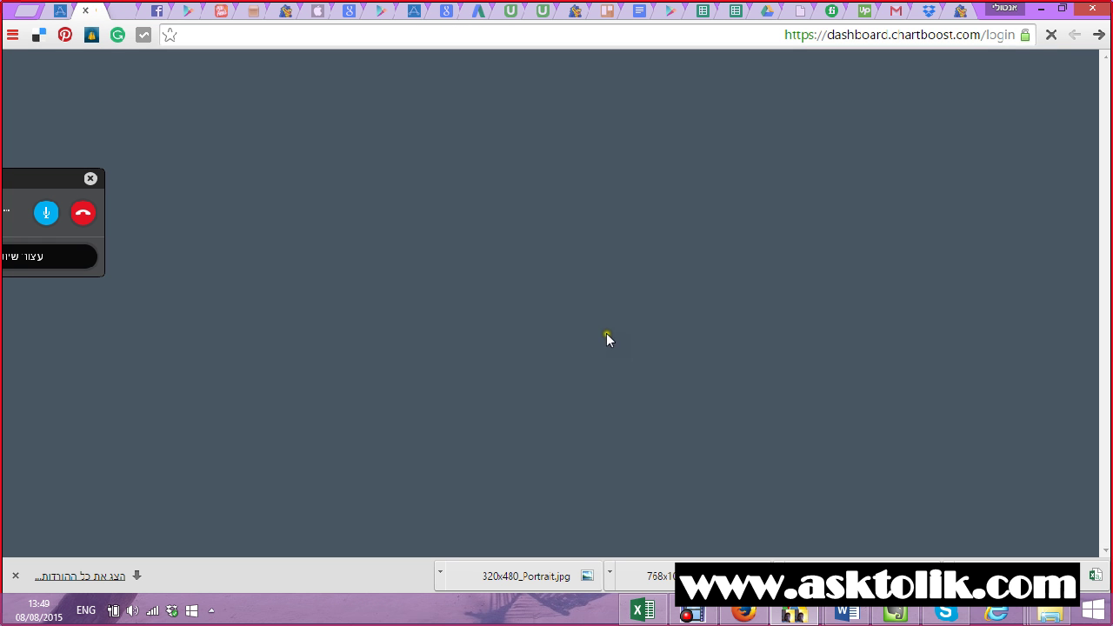
Step: Sign back in to Chartboost with the saved account email, returning to its publishing dashboard
{"action": "left_click", "coordinate": [528, 311]}
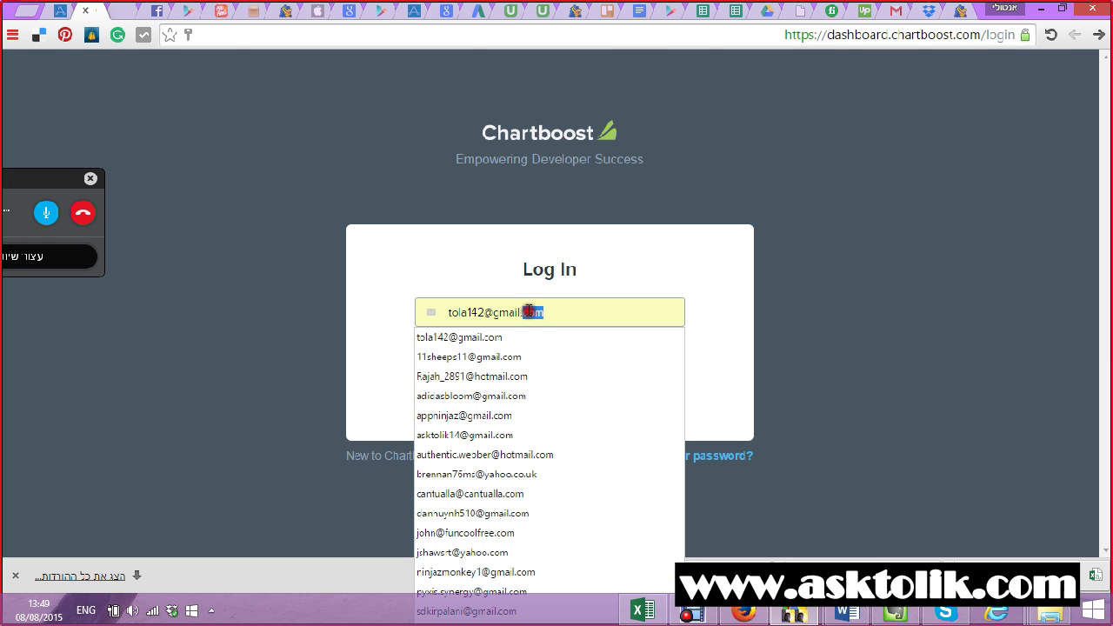
{"action": "left_click", "coordinate": [494, 439]}
{"action": "left_click", "coordinate": [524, 393]}
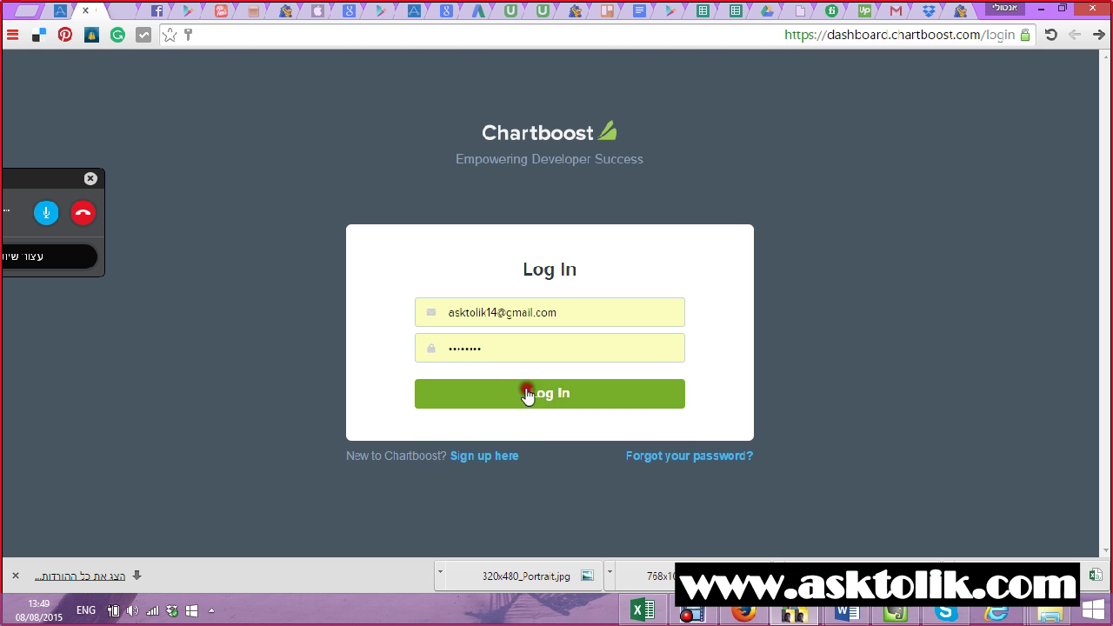
{"action": "left_click", "coordinate": [218, 11]}
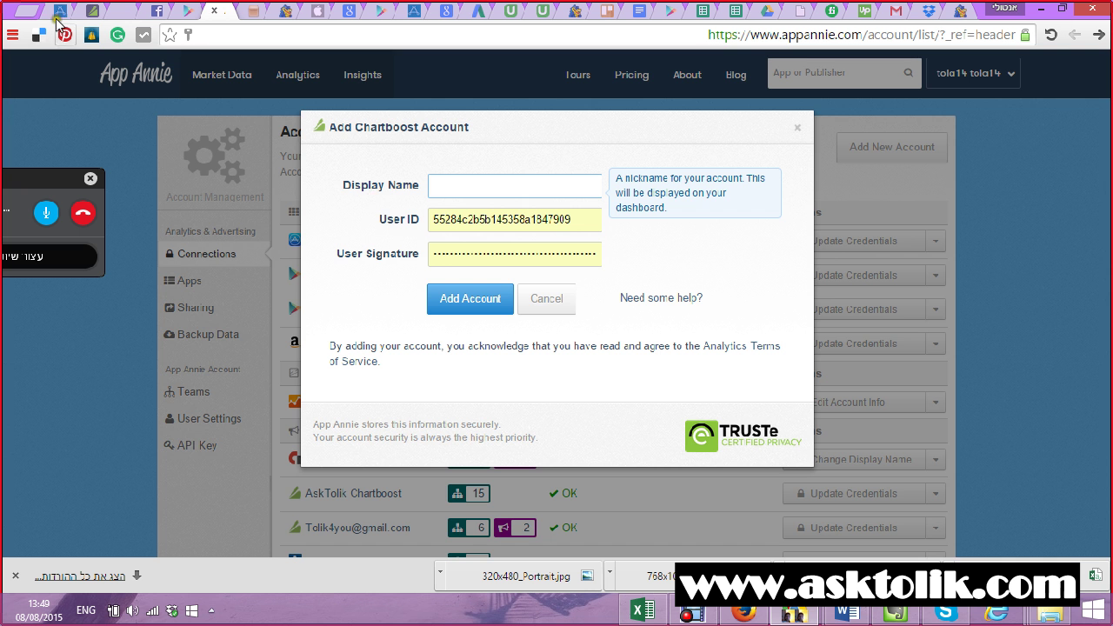
{"action": "left_click", "coordinate": [94, 11]}
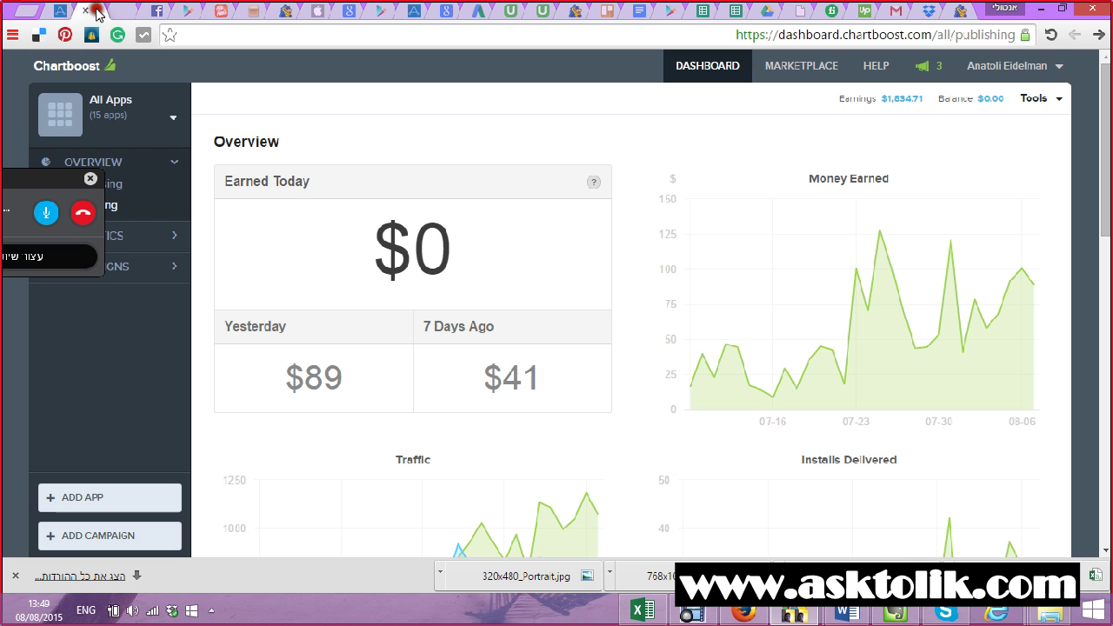
{"action": "left_click", "coordinate": [1037, 94]}
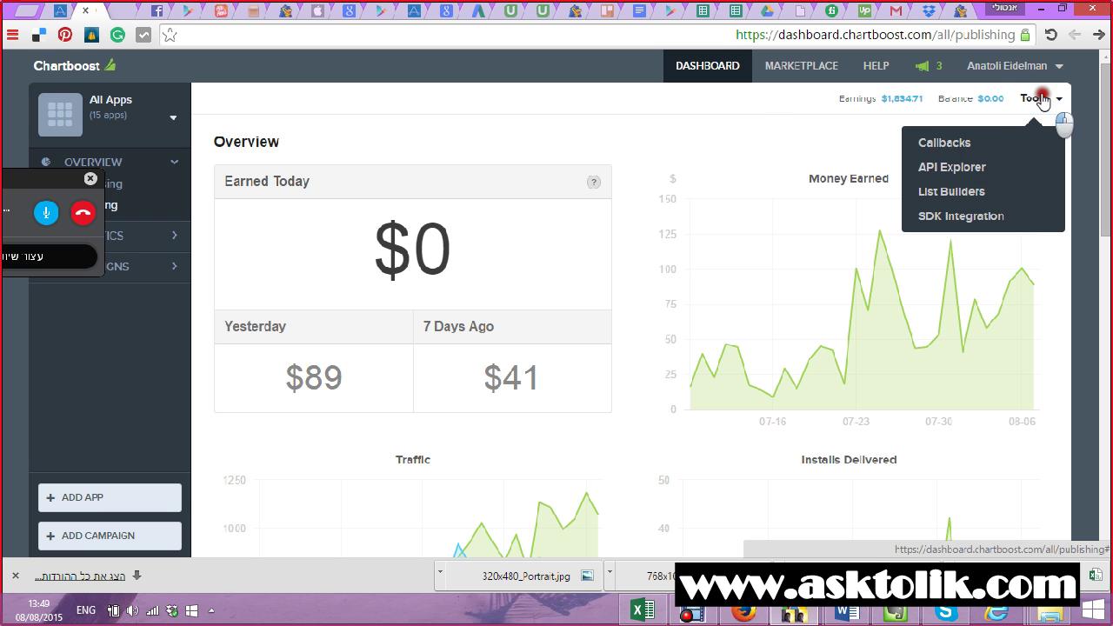
Step: View the API User ID and Signature in Chartboost's API Explorer, then return to App Annie
{"action": "left_click", "coordinate": [979, 170]}
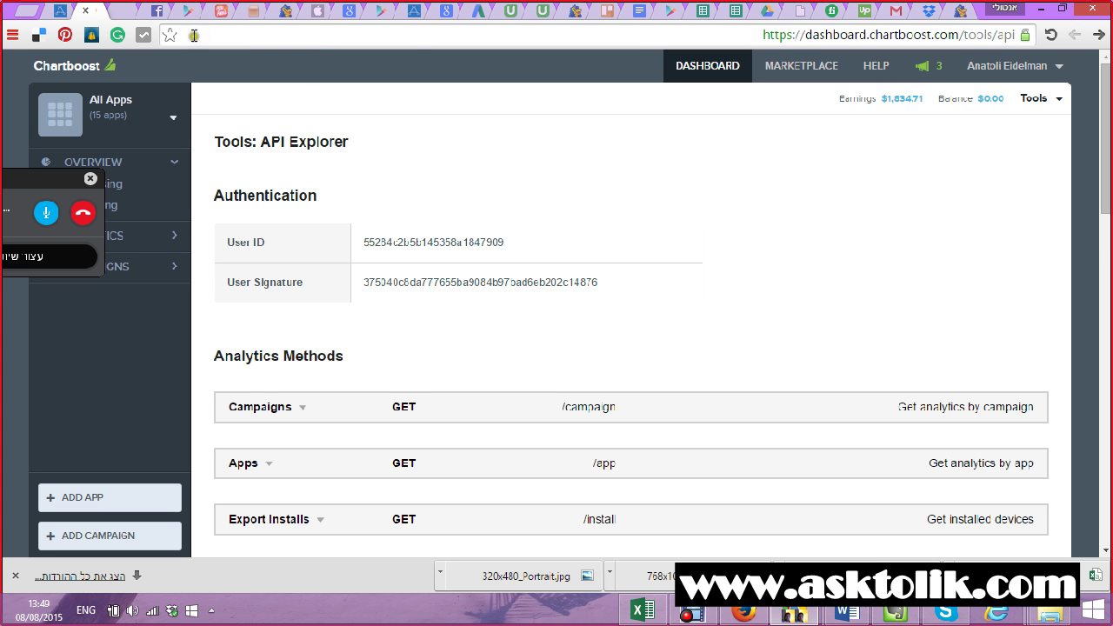
{"action": "left_click", "coordinate": [213, 11]}
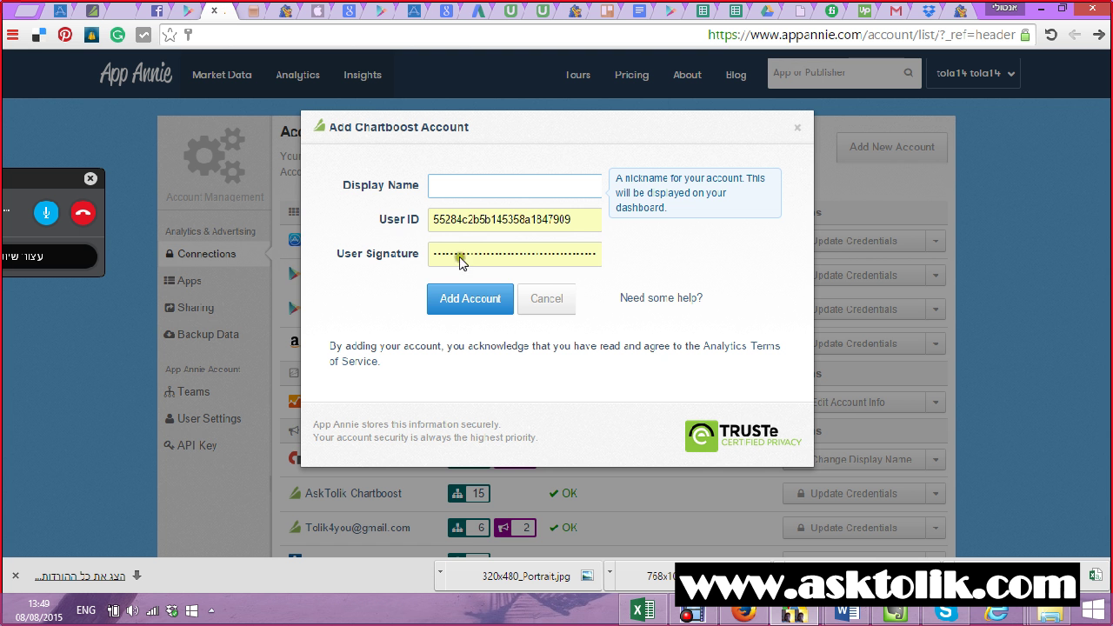
Step: Close the Chartboost form, then try and cancel a PlayHaven Publisher connection
{"action": "left_click", "coordinate": [556, 300]}
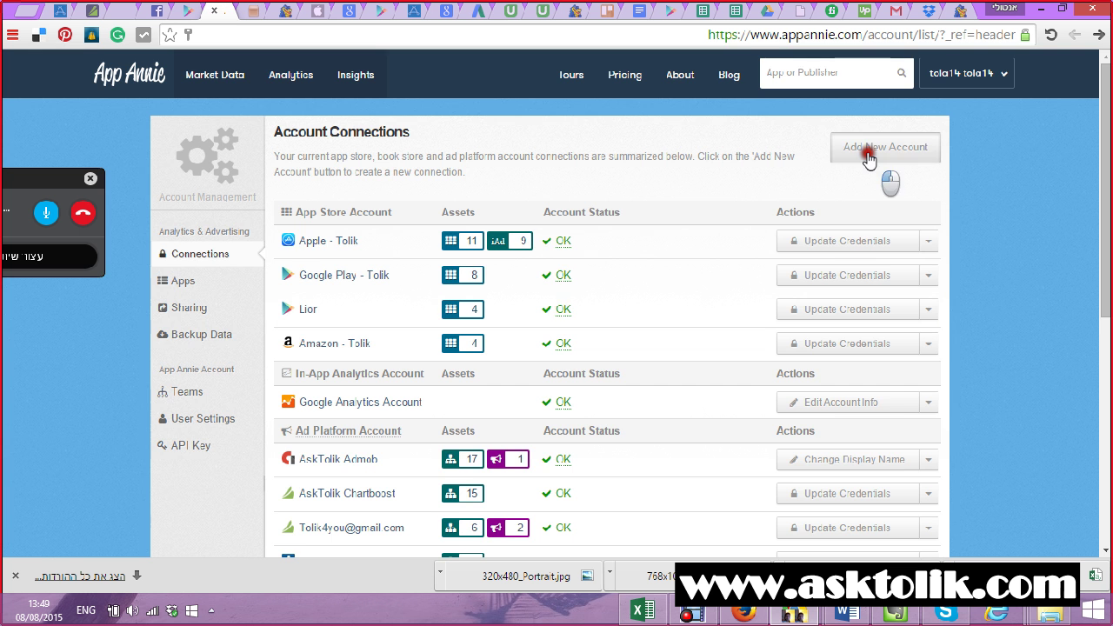
{"action": "left_click", "coordinate": [868, 157]}
{"action": "scroll", "coordinate": [421, 366], "scroll_direction": "down", "scroll_amount": 2}
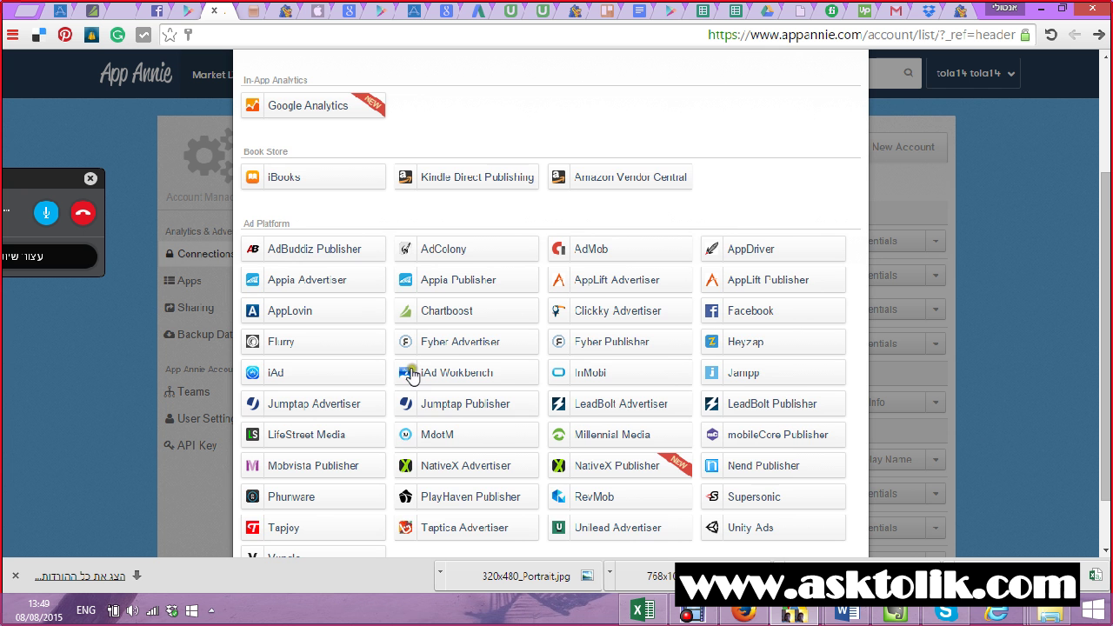
{"action": "scroll", "coordinate": [671, 397], "scroll_direction": "down", "scroll_amount": 1}
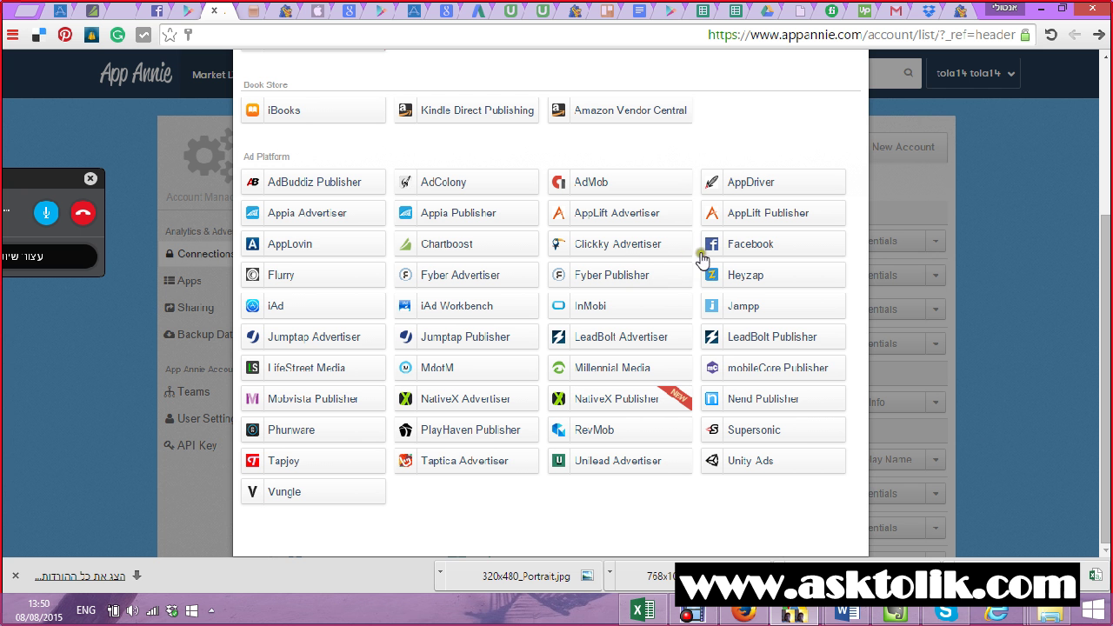
{"action": "left_click", "coordinate": [442, 435]}
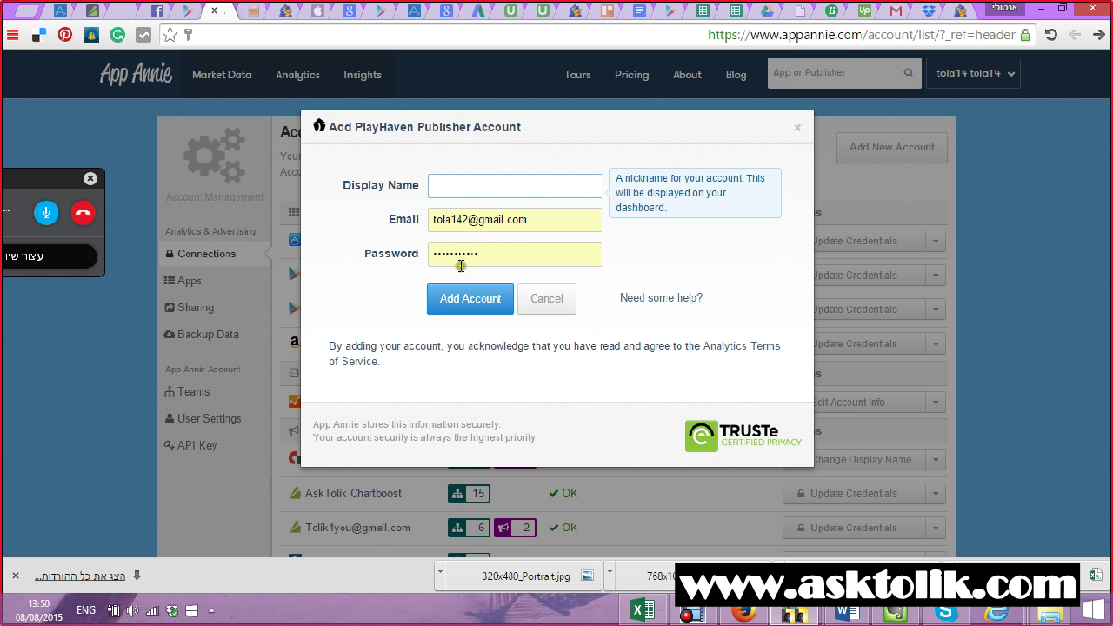
{"action": "left_click", "coordinate": [548, 299]}
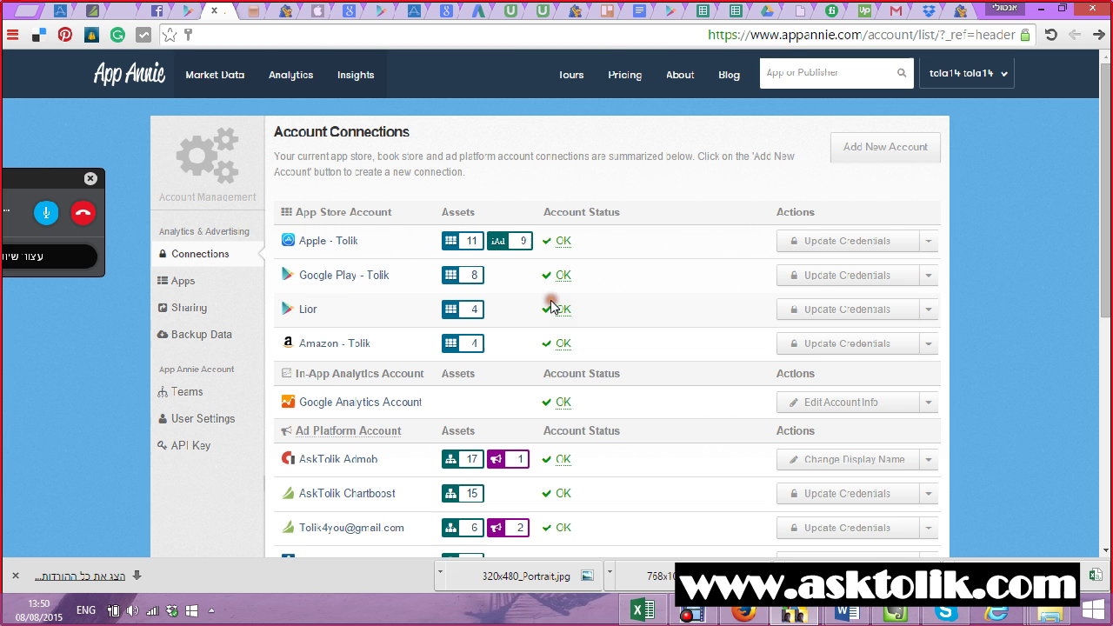
Step: Try an AdMob connection form and close it again
{"action": "left_click", "coordinate": [885, 147]}
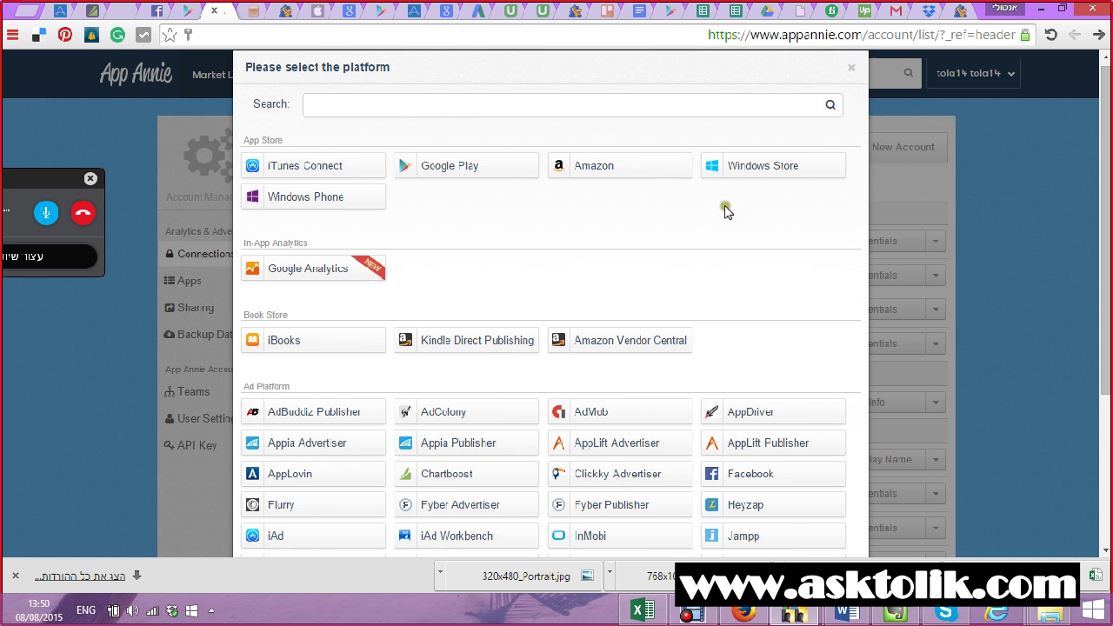
{"action": "scroll", "coordinate": [533, 353], "scroll_direction": "down", "scroll_amount": 1}
{"action": "scroll", "coordinate": [539, 357], "scroll_direction": "down", "scroll_amount": 1}
{"action": "scroll", "coordinate": [574, 252], "scroll_direction": "down", "scroll_amount": 1}
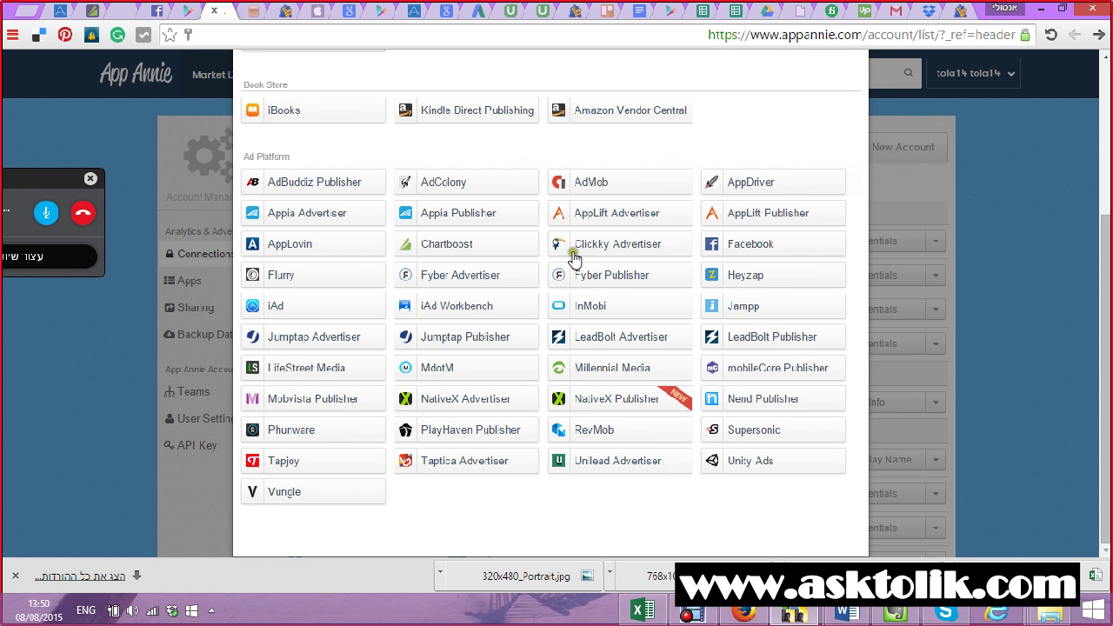
{"action": "left_click", "coordinate": [601, 184]}
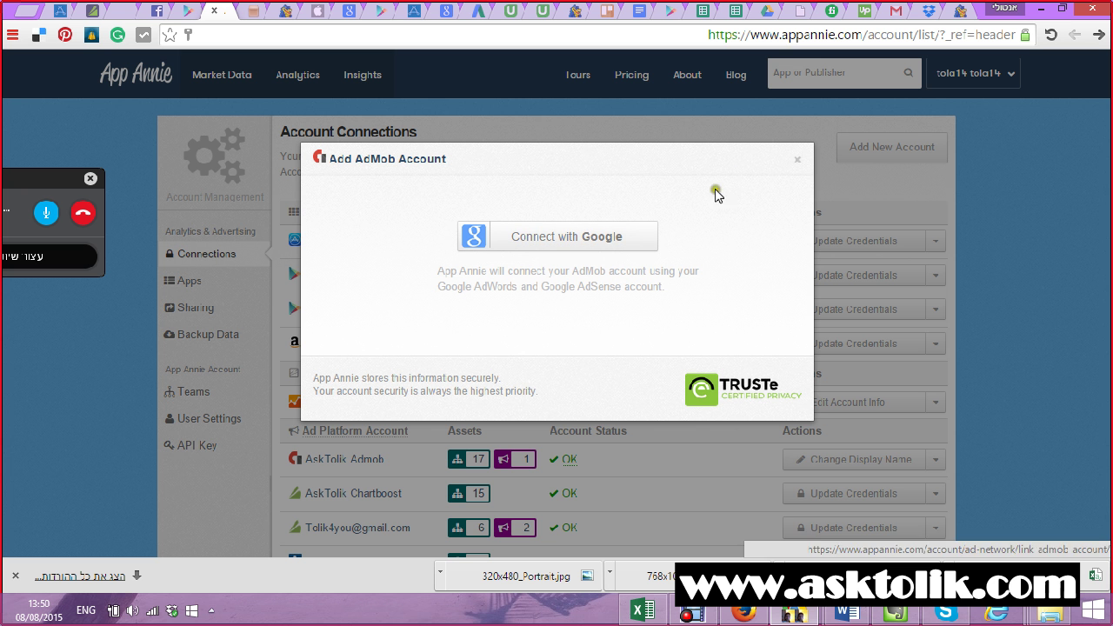
{"action": "left_click", "coordinate": [799, 163]}
Step: Choose AppLovin, filling display name and report key, then go to the AppLovin dashboard
{"action": "left_click", "coordinate": [876, 149]}
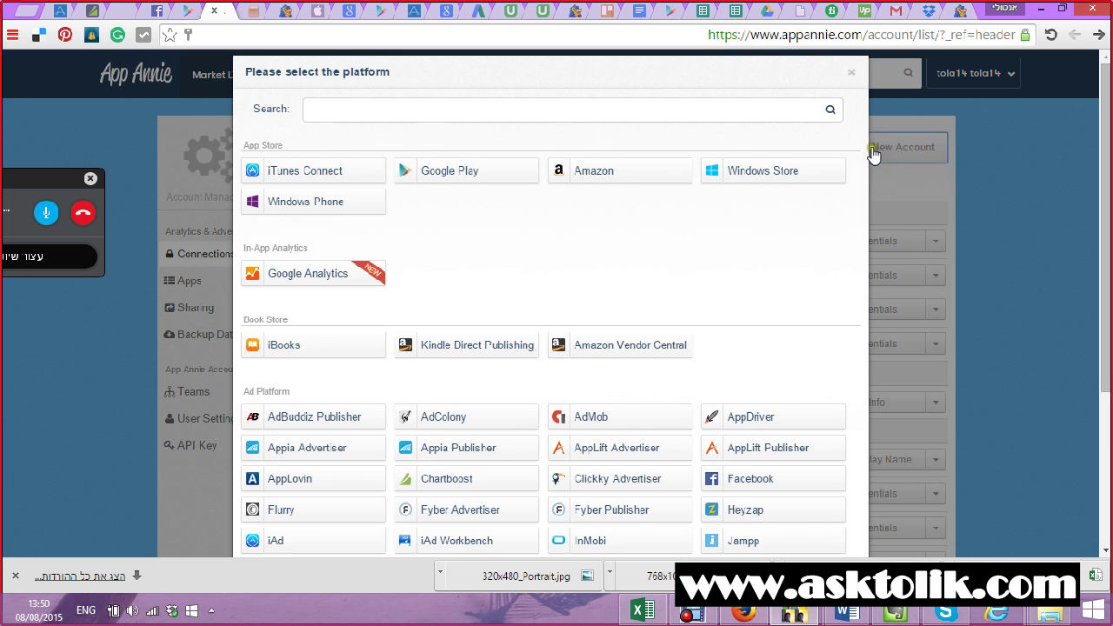
{"action": "scroll", "coordinate": [306, 425], "scroll_direction": "down", "scroll_amount": 2}
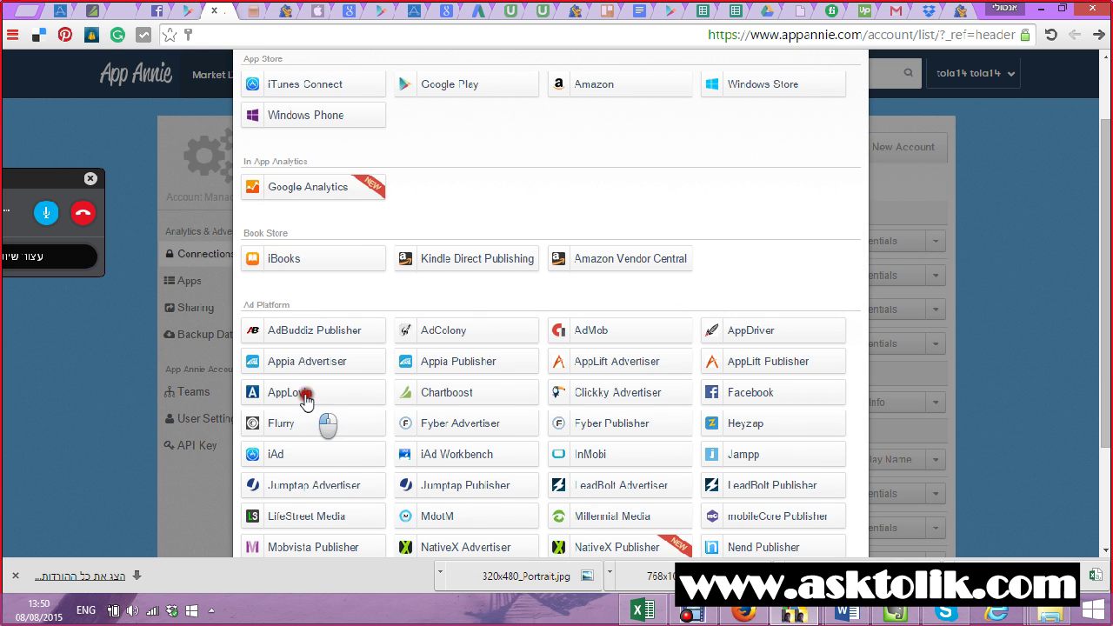
{"action": "left_click", "coordinate": [305, 392]}
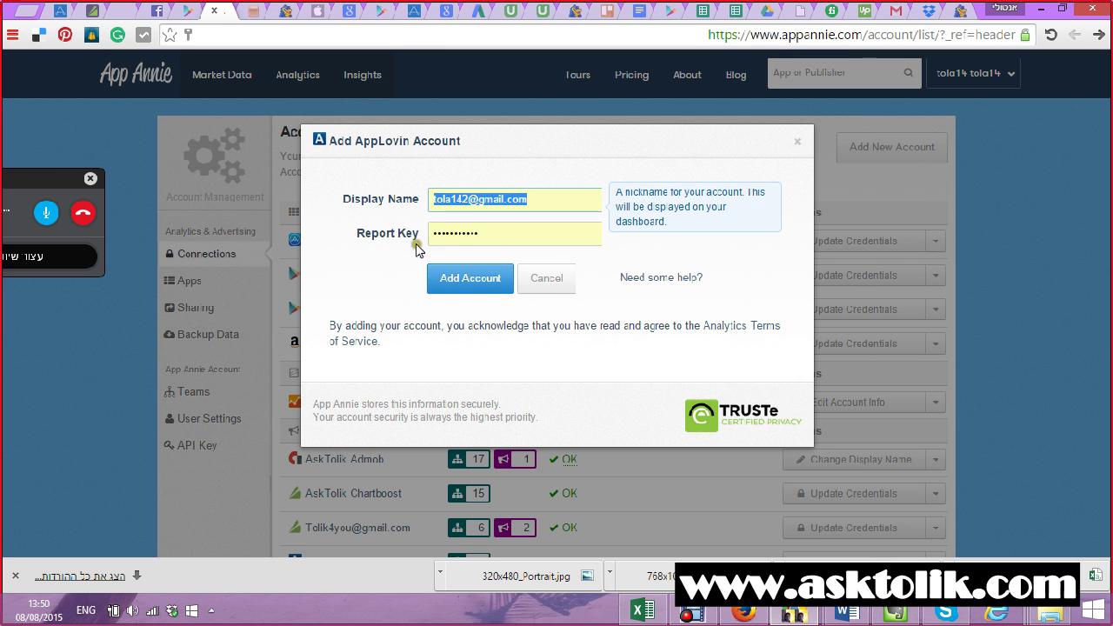
{"action": "left_click", "coordinate": [69, 13]}
{"action": "mouse_move", "coordinate": [986, 69]}
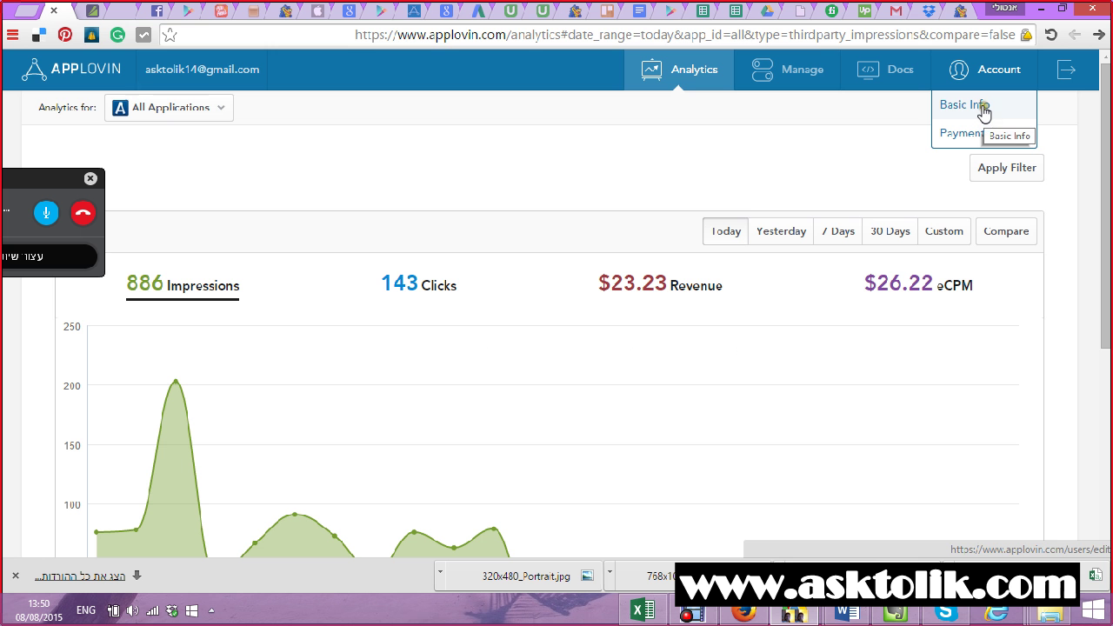
Step: Open the AppLovin account's Keys section and select the whole Report Key
{"action": "left_click", "coordinate": [983, 114]}
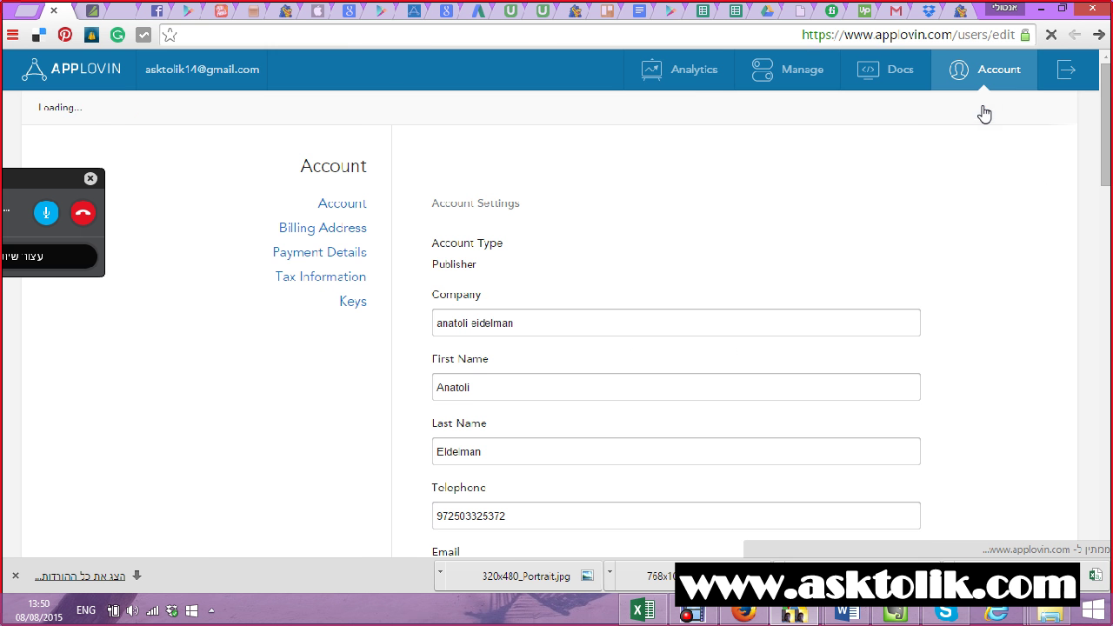
{"action": "left_click", "coordinate": [346, 309]}
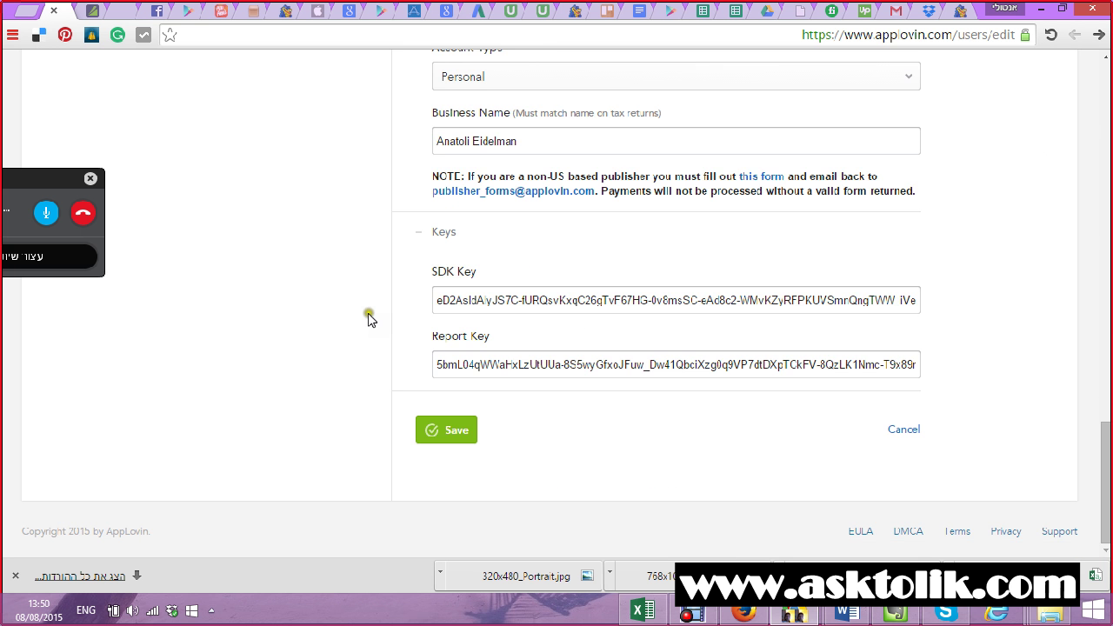
{"action": "triple_click", "coordinate": [477, 363]}
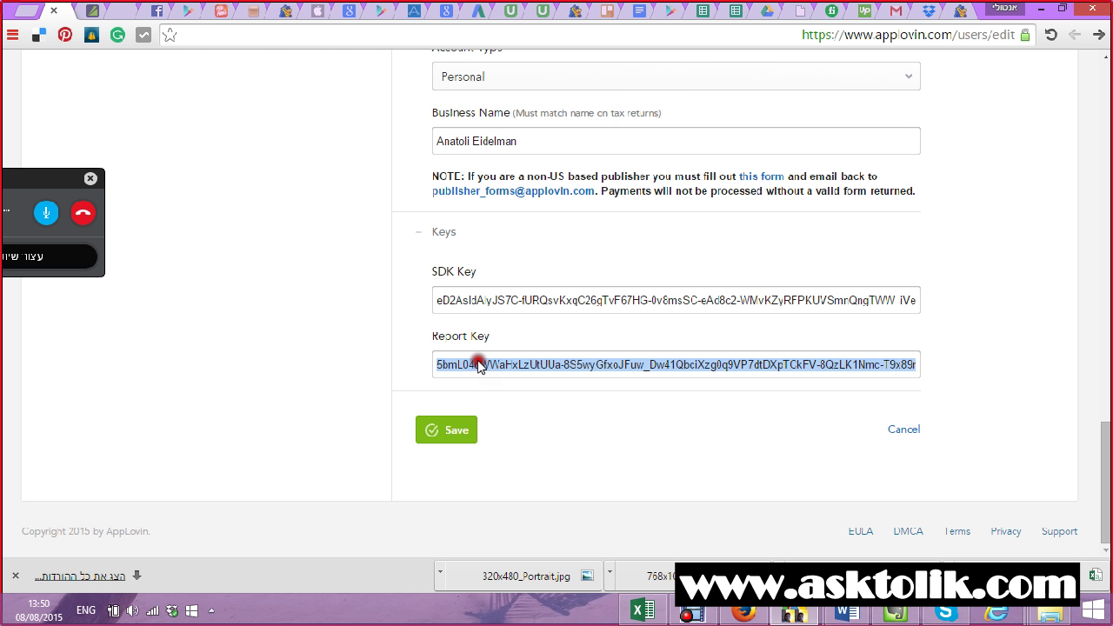
Step: Cancel the Add AppLovin Account form and browse the Apps list with its linked ad data counts
{"action": "left_click", "coordinate": [200, 11]}
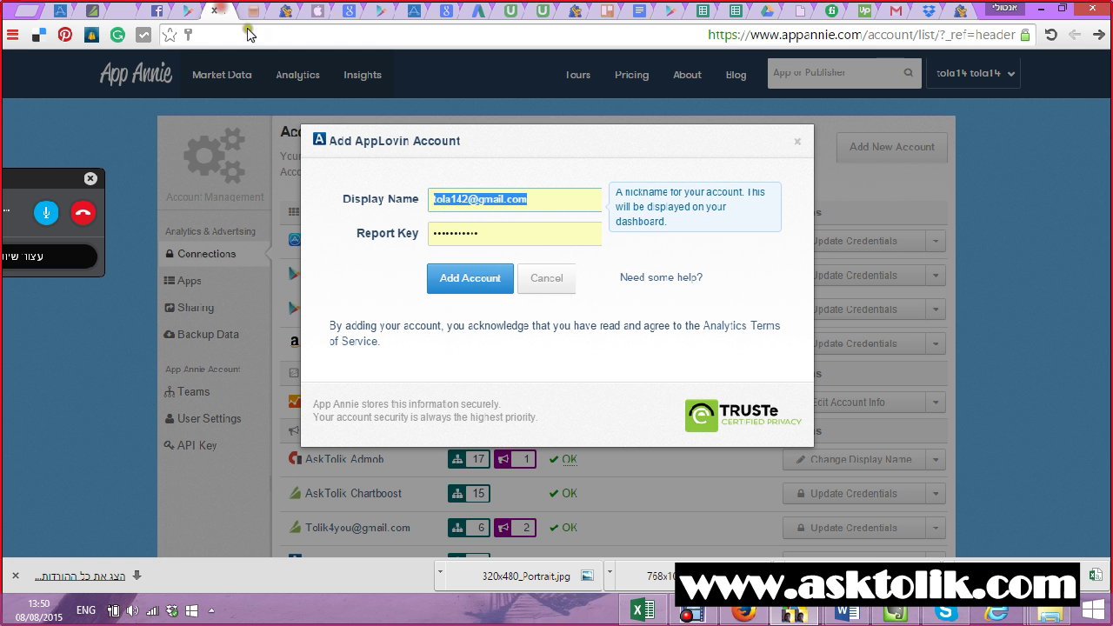
{"action": "left_click", "coordinate": [552, 280]}
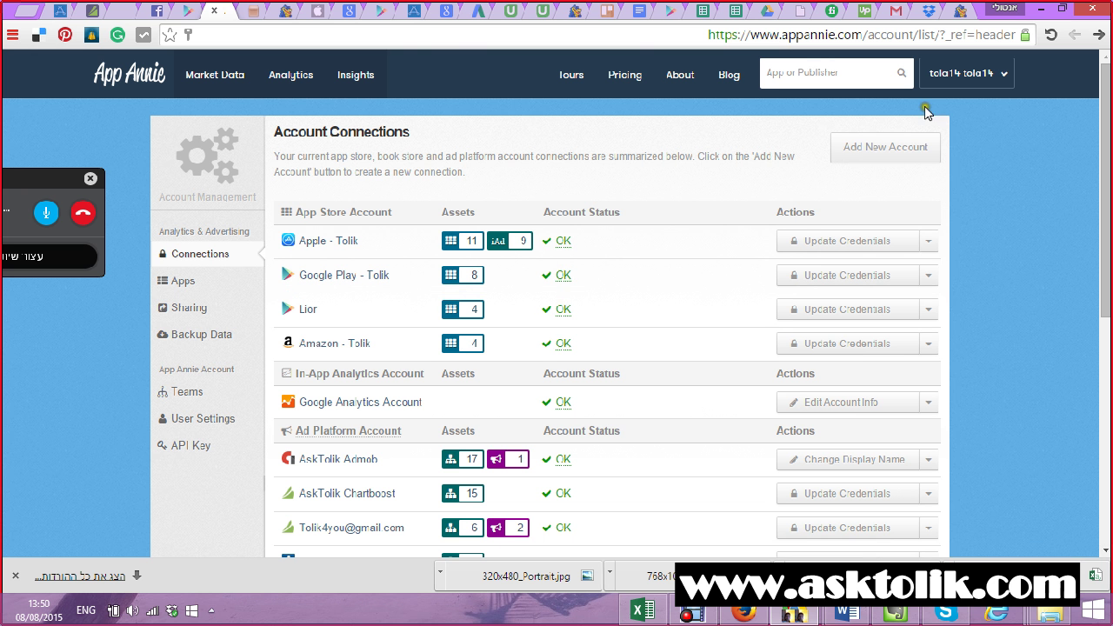
{"action": "left_click", "coordinate": [945, 87]}
{"action": "left_click", "coordinate": [943, 157]}
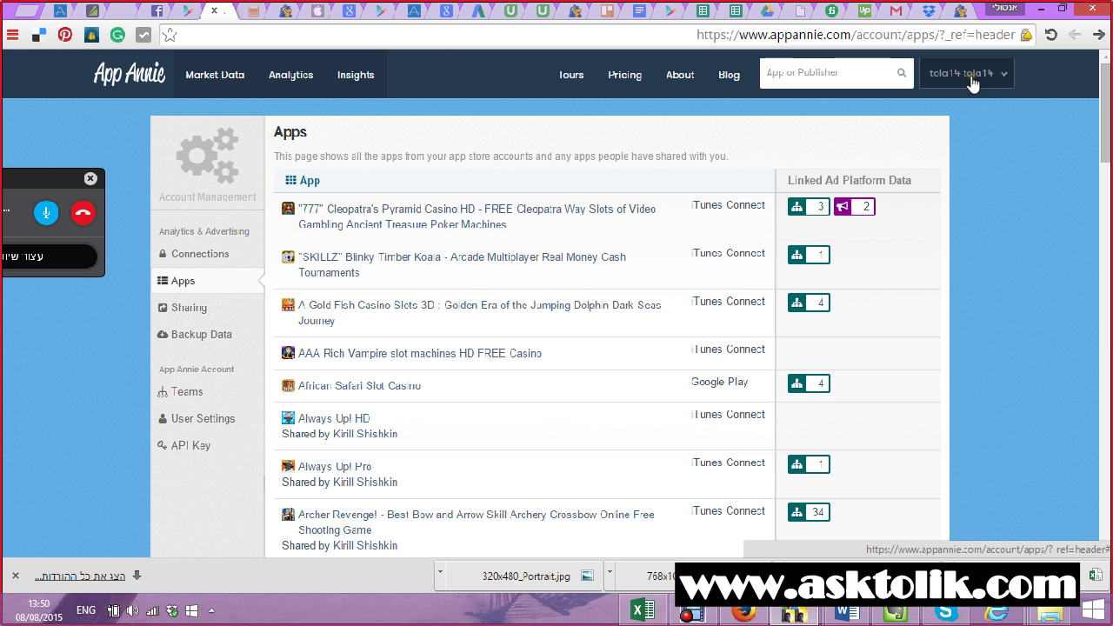
{"action": "scroll", "coordinate": [695, 235], "scroll_direction": "down", "scroll_amount": 2}
{"action": "scroll", "coordinate": [565, 252], "scroll_direction": "down", "scroll_amount": 3}
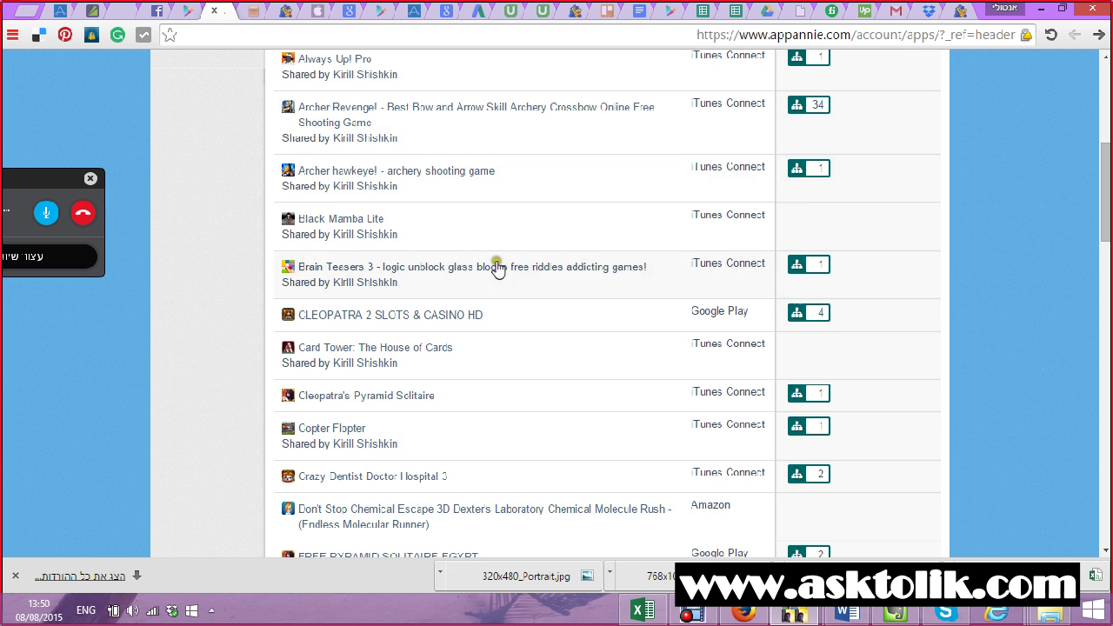
{"action": "scroll", "coordinate": [449, 333], "scroll_direction": "down", "scroll_amount": 2}
{"action": "scroll", "coordinate": [449, 336], "scroll_direction": "down", "scroll_amount": 2}
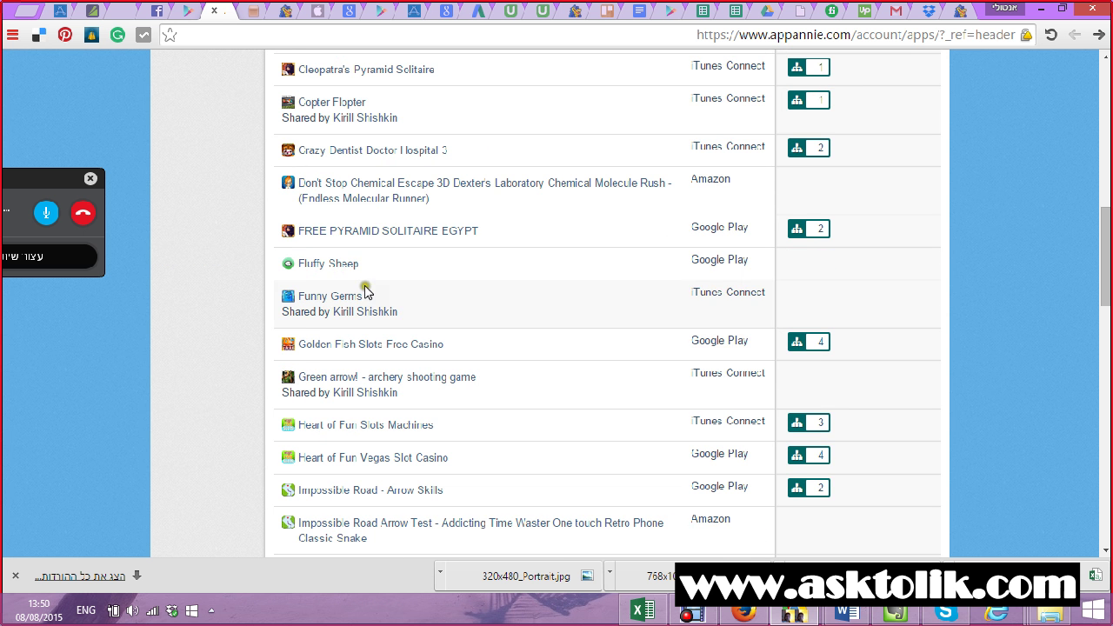
{"action": "scroll", "coordinate": [430, 265], "scroll_direction": "up", "scroll_amount": 3}
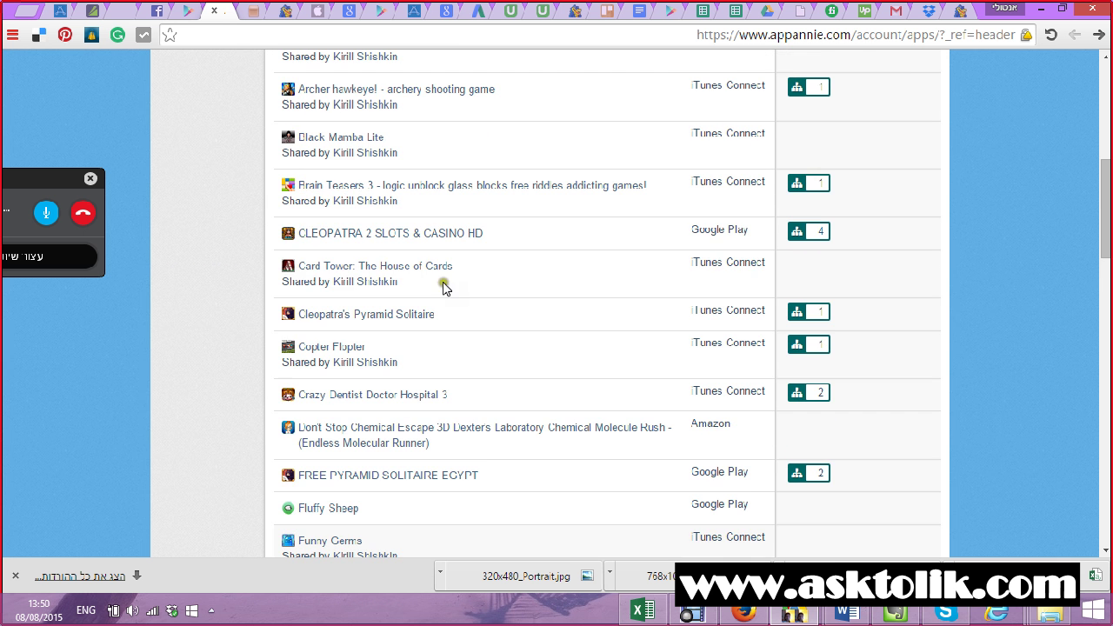
Step: On CLEOPATRA 2 SLOTS & CASINO HD, pick the four ad sites under Link Ad Data and confirm
{"action": "left_click", "coordinate": [405, 237]}
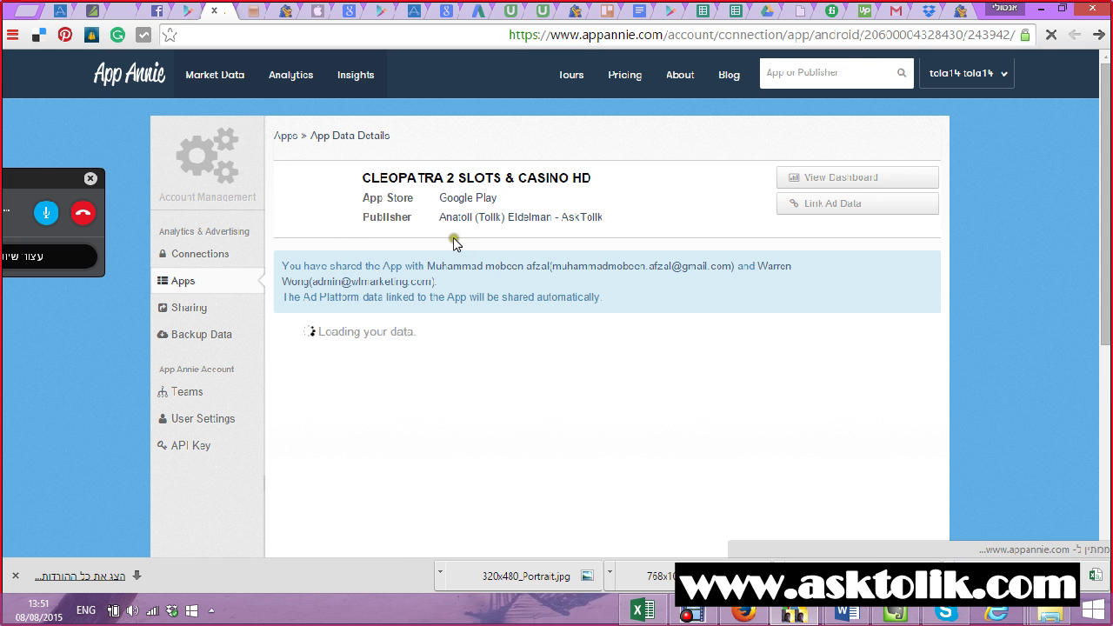
{"action": "scroll", "coordinate": [556, 313], "scroll_direction": "down", "scroll_amount": 1}
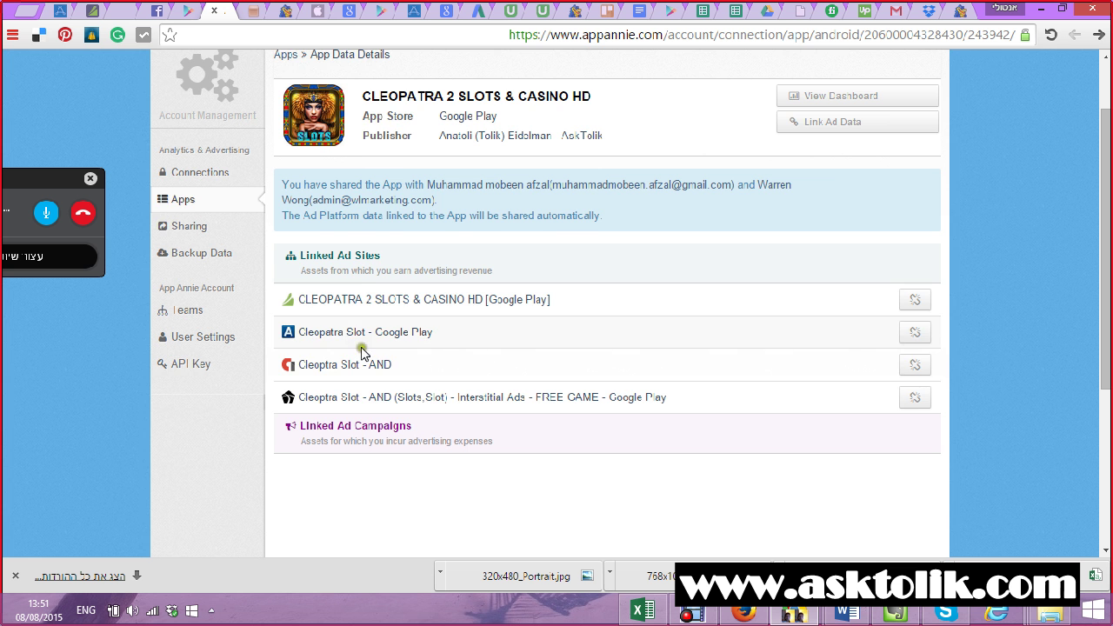
{"action": "scroll", "coordinate": [569, 326], "scroll_direction": "up", "scroll_amount": 1}
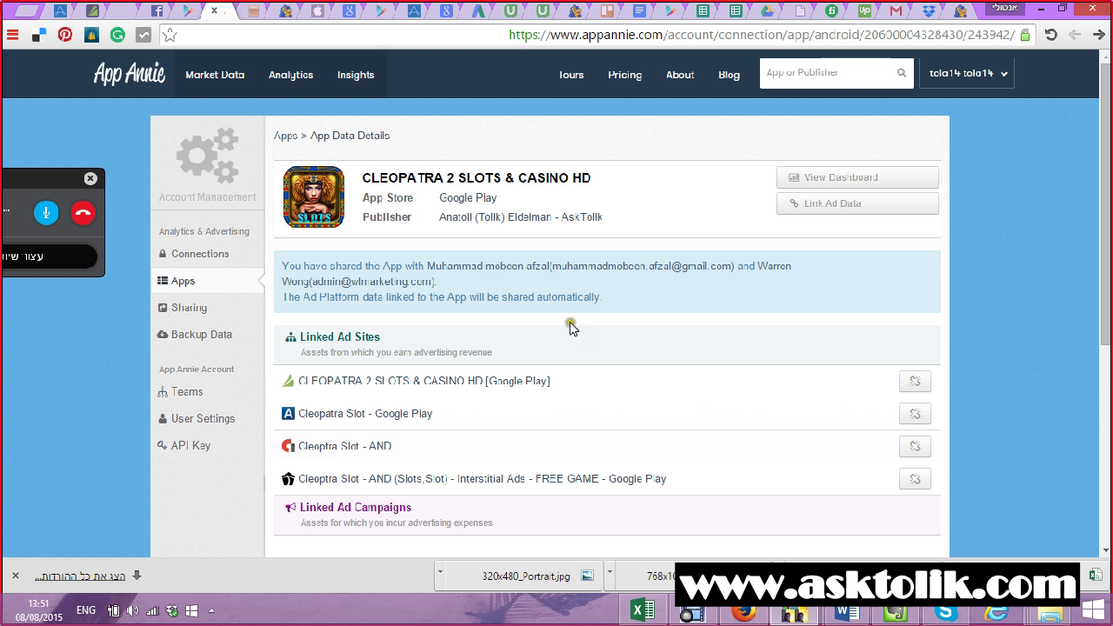
{"action": "left_click", "coordinate": [832, 205]}
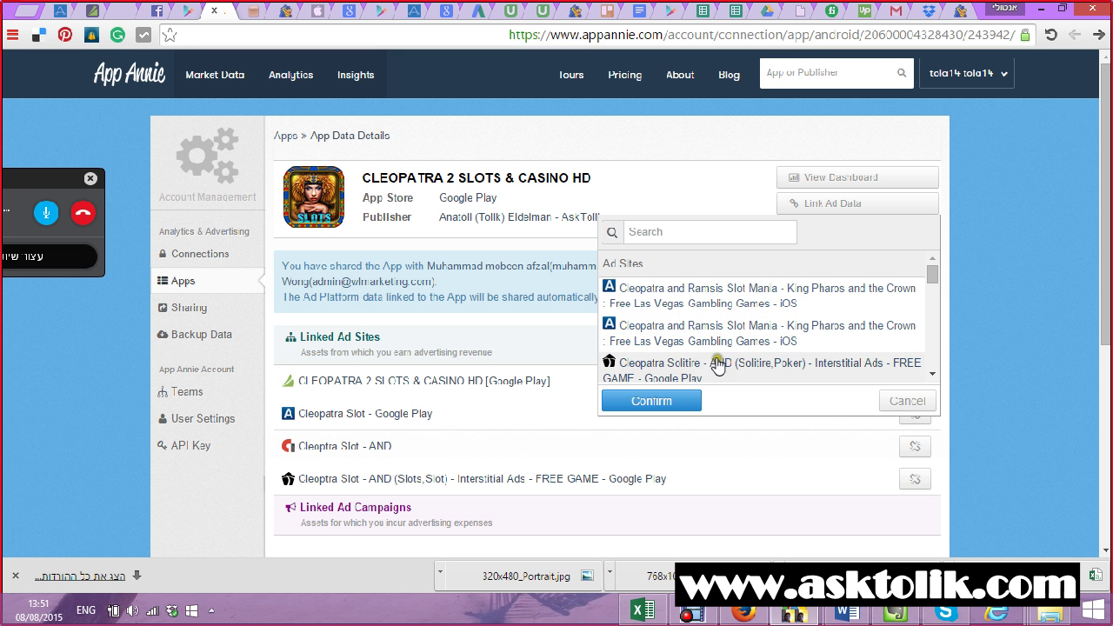
{"action": "left_click_drag", "start_coordinate": [932, 272], "coordinate": [946, 325]}
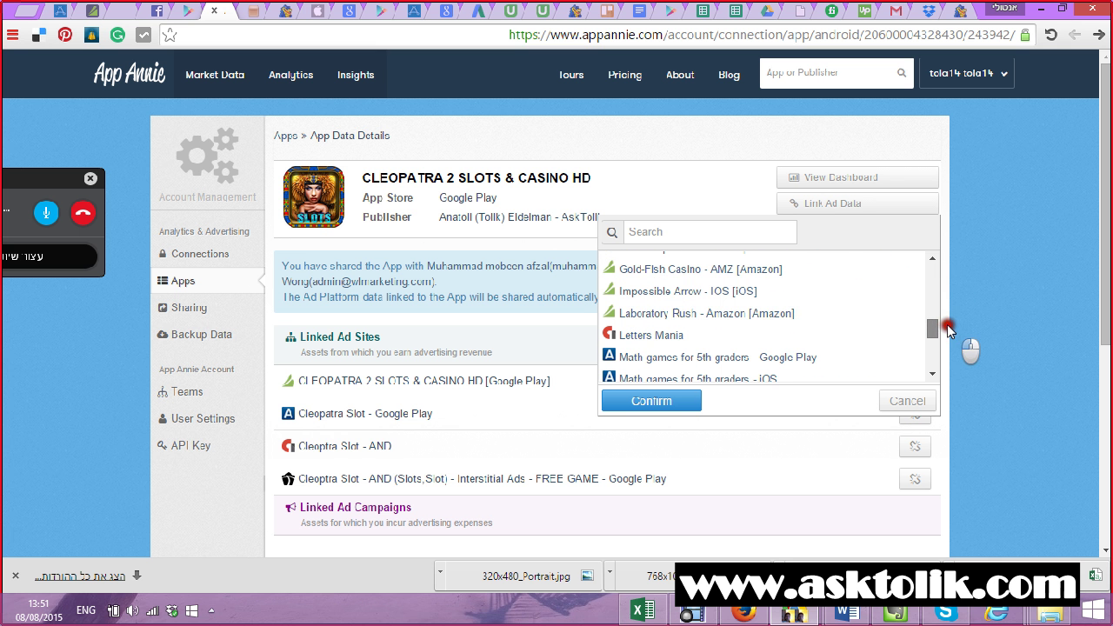
{"action": "left_click", "coordinate": [809, 309]}
{"action": "left_click", "coordinate": [768, 287]}
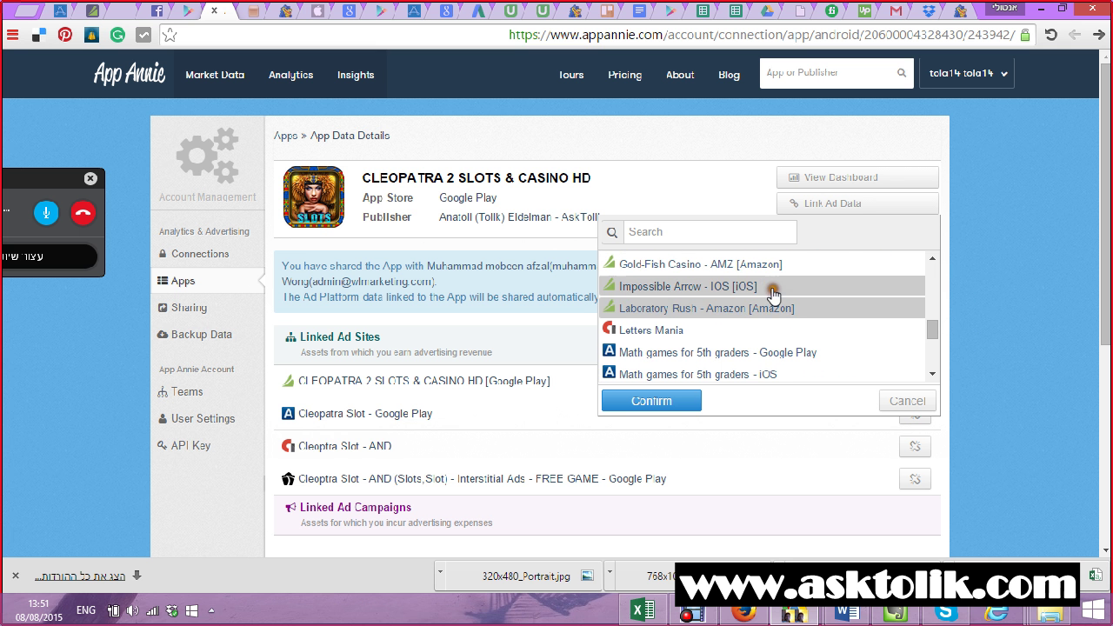
{"action": "left_click", "coordinate": [766, 265]}
{"action": "left_click", "coordinate": [711, 331]}
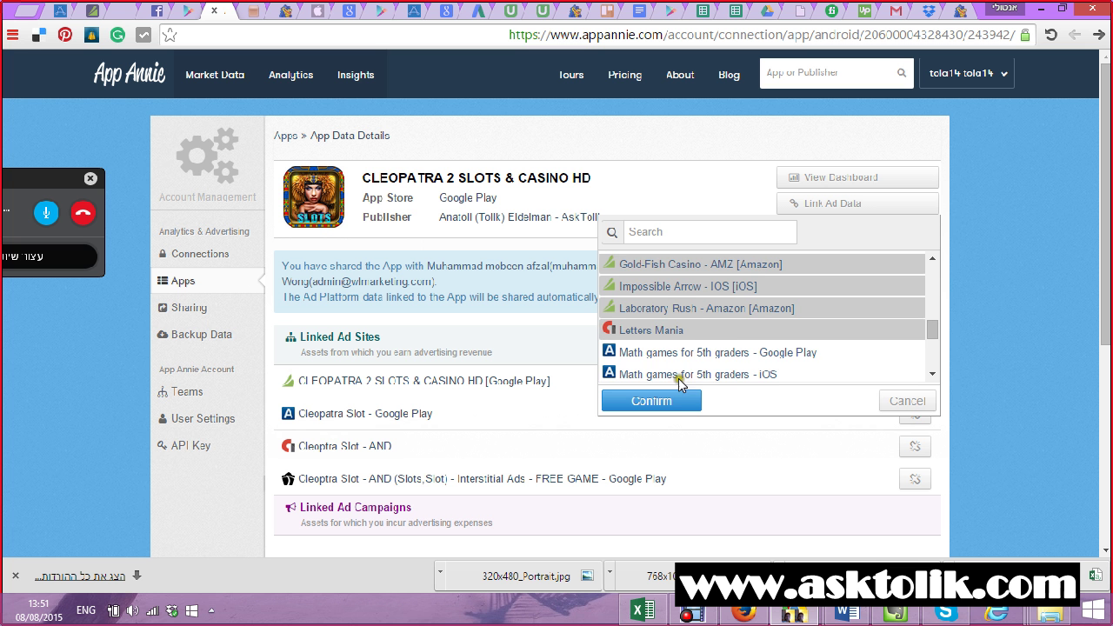
{"action": "left_click", "coordinate": [675, 404]}
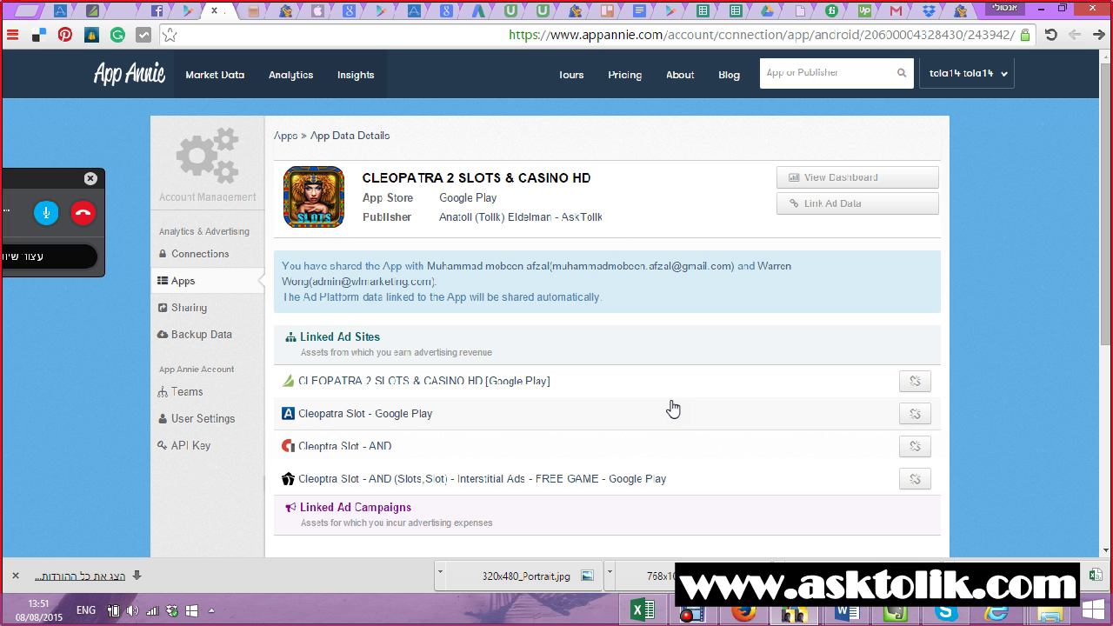
Step: Unlink Impossible Arrow, Gold-Fish Casino, Laboratory Rush and Letters Mania from the Cleopatra app
{"action": "scroll", "coordinate": [614, 367], "scroll_direction": "down", "scroll_amount": 2}
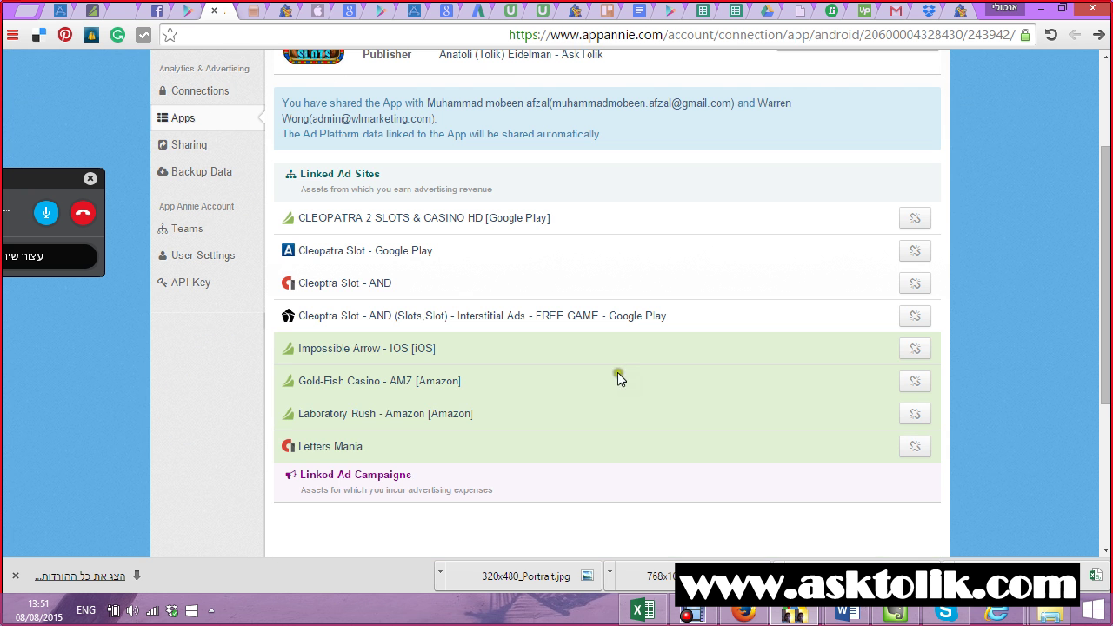
{"action": "left_click", "coordinate": [914, 347]}
{"action": "left_click", "coordinate": [884, 347]}
{"action": "left_click", "coordinate": [915, 347]}
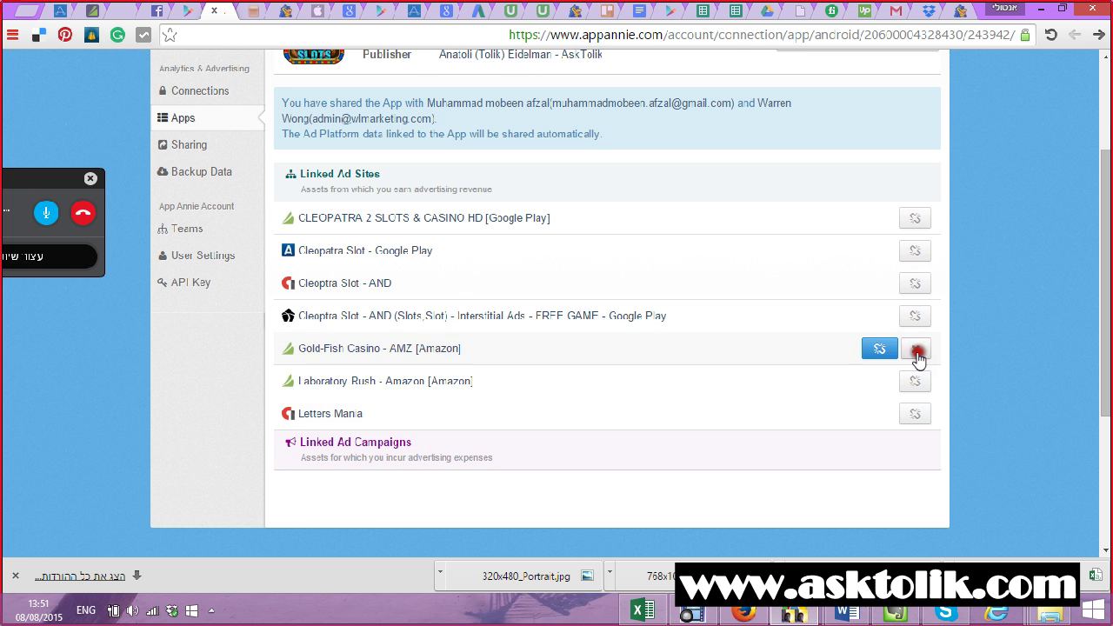
{"action": "left_click", "coordinate": [865, 351]}
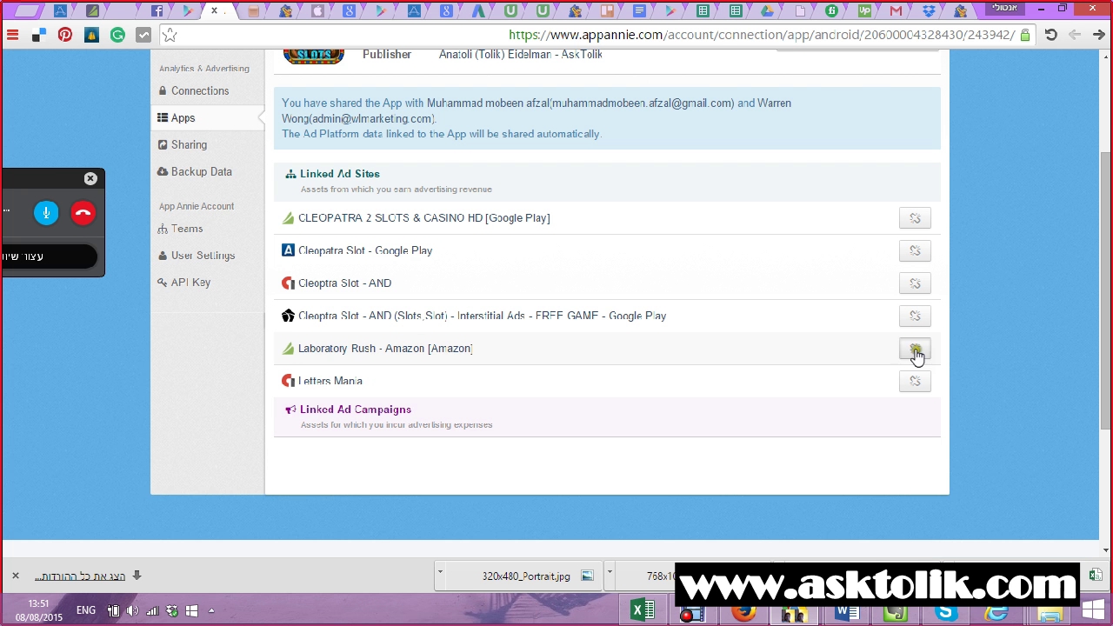
{"action": "left_click", "coordinate": [915, 351]}
{"action": "left_click", "coordinate": [882, 351]}
{"action": "left_click", "coordinate": [913, 356]}
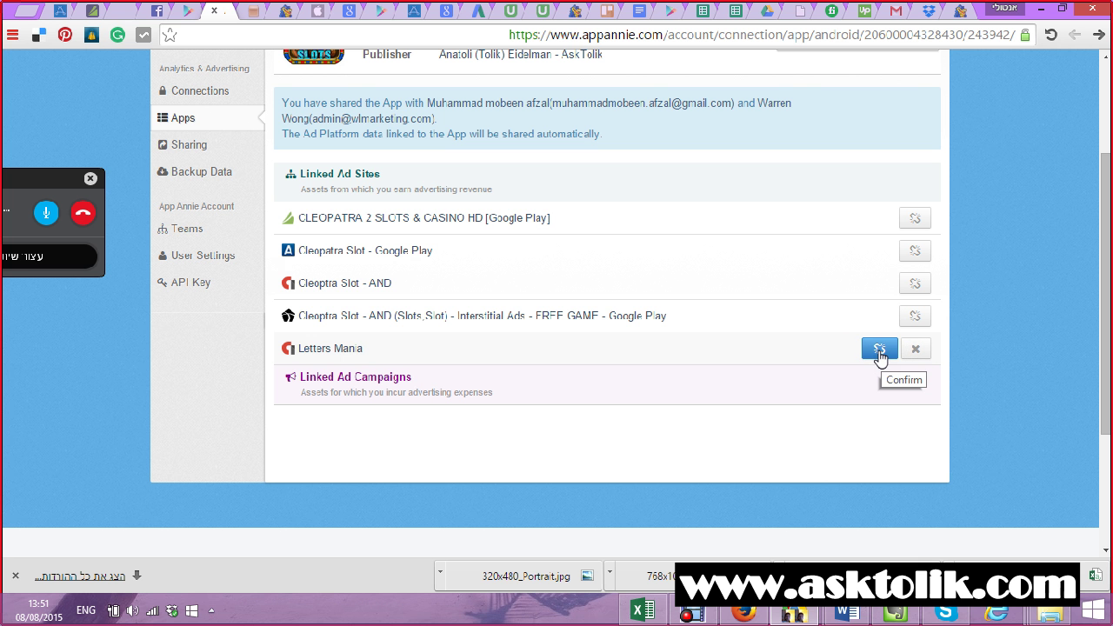
{"action": "left_click", "coordinate": [880, 351]}
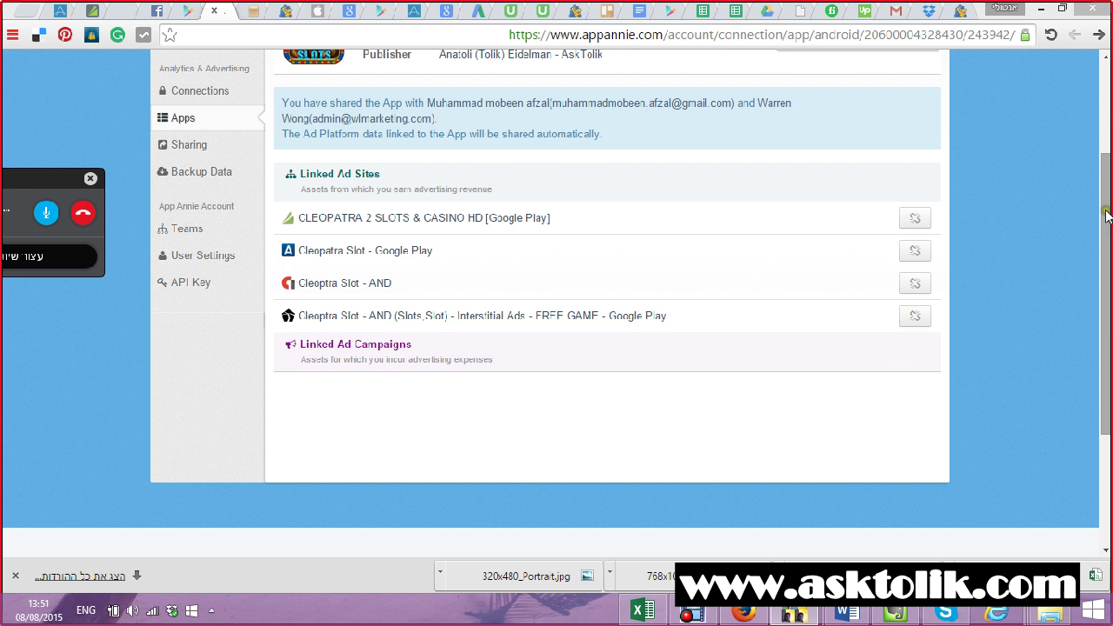
{"action": "scroll", "coordinate": [1100, 183], "scroll_direction": "up", "scroll_amount": 3}
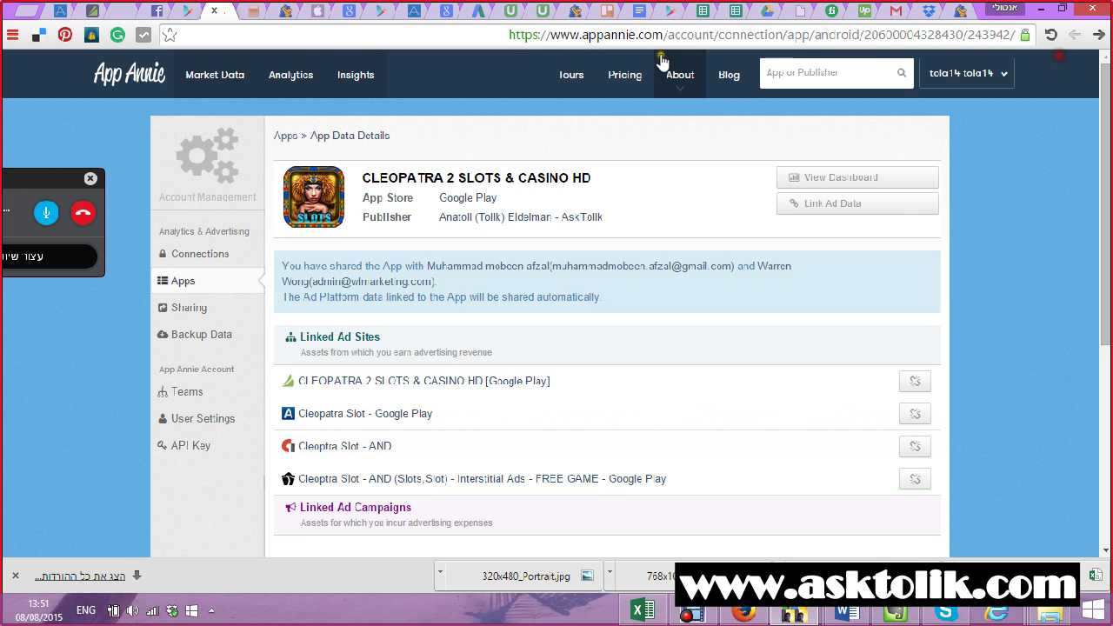
Step: Show the Analytics > App Analytics overview with downloads, revenue and gross margin for 8 apps
{"action": "left_click", "coordinate": [296, 90]}
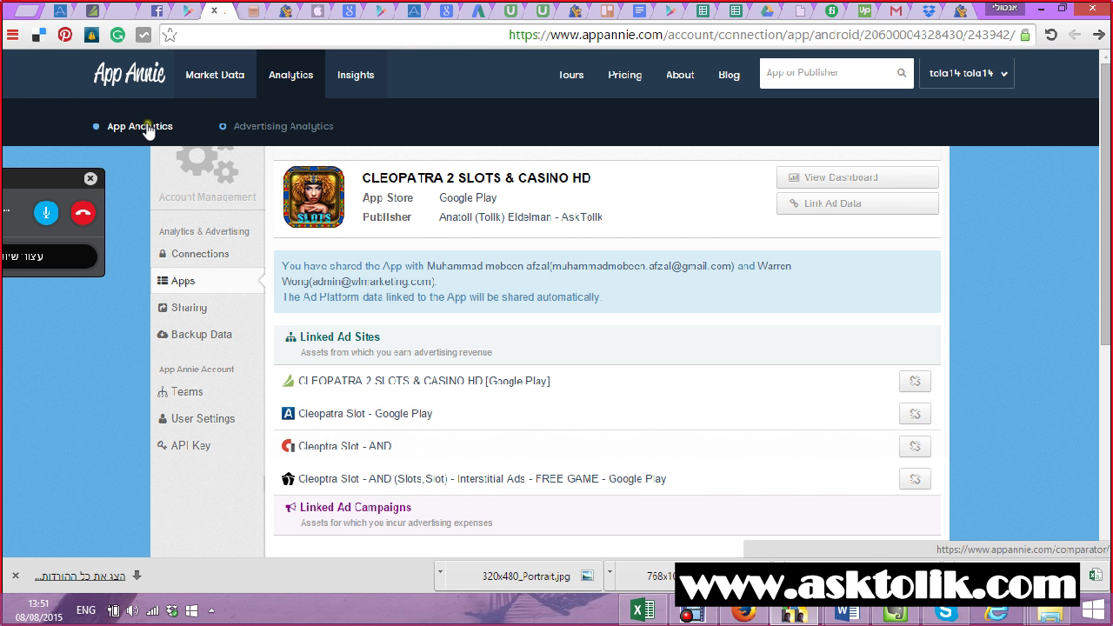
{"action": "left_click", "coordinate": [146, 126]}
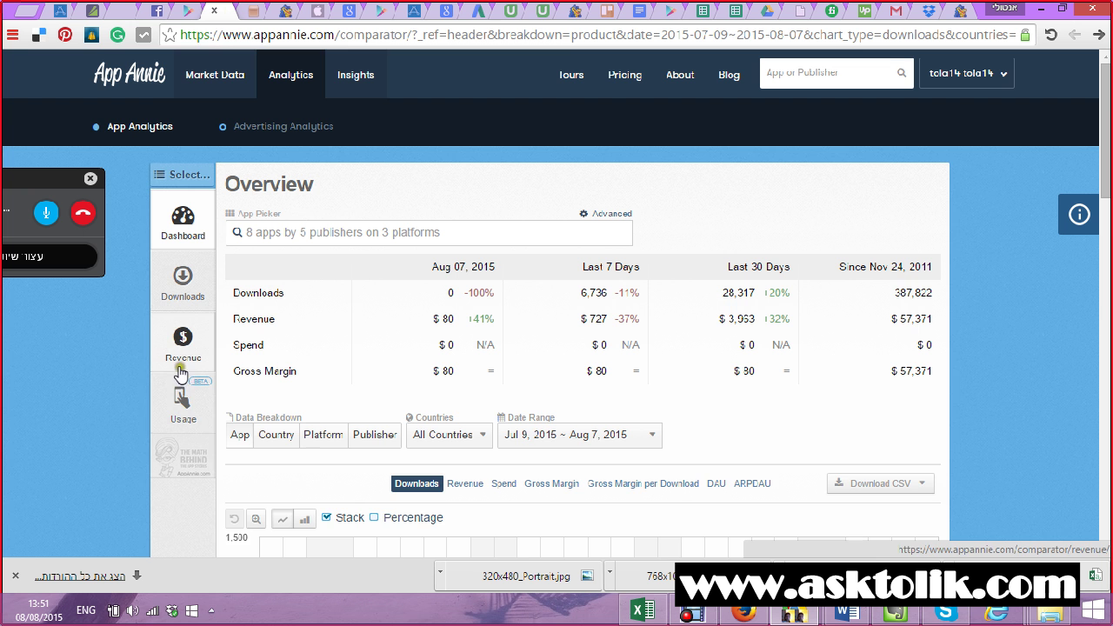
{"action": "scroll", "coordinate": [102, 305], "scroll_direction": "down", "scroll_amount": 2}
{"action": "scroll", "coordinate": [101, 304], "scroll_direction": "up", "scroll_amount": 2}
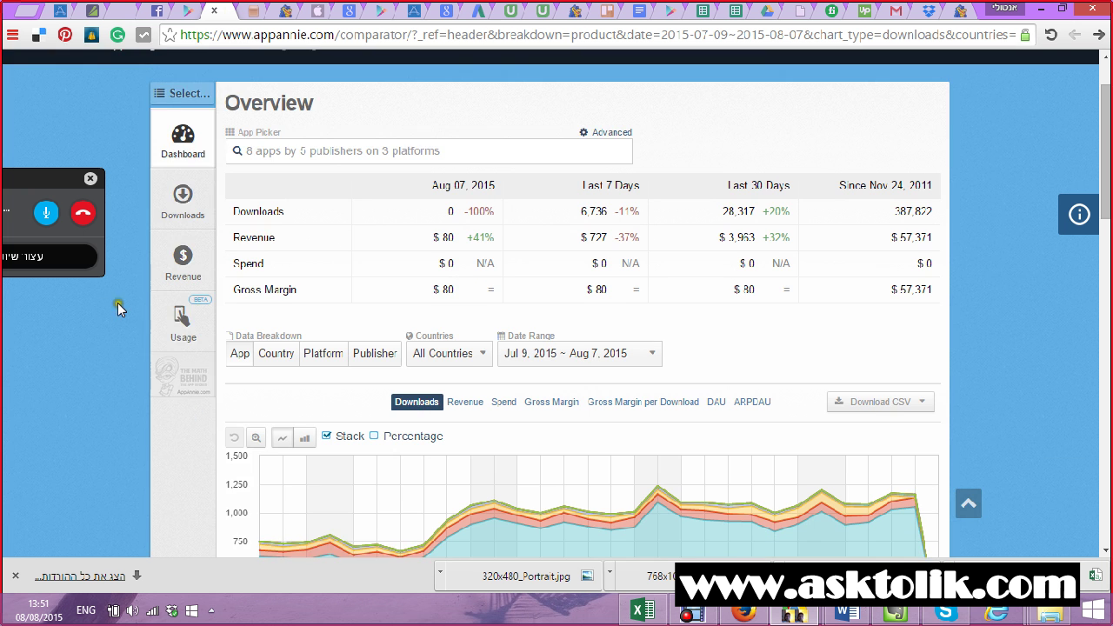